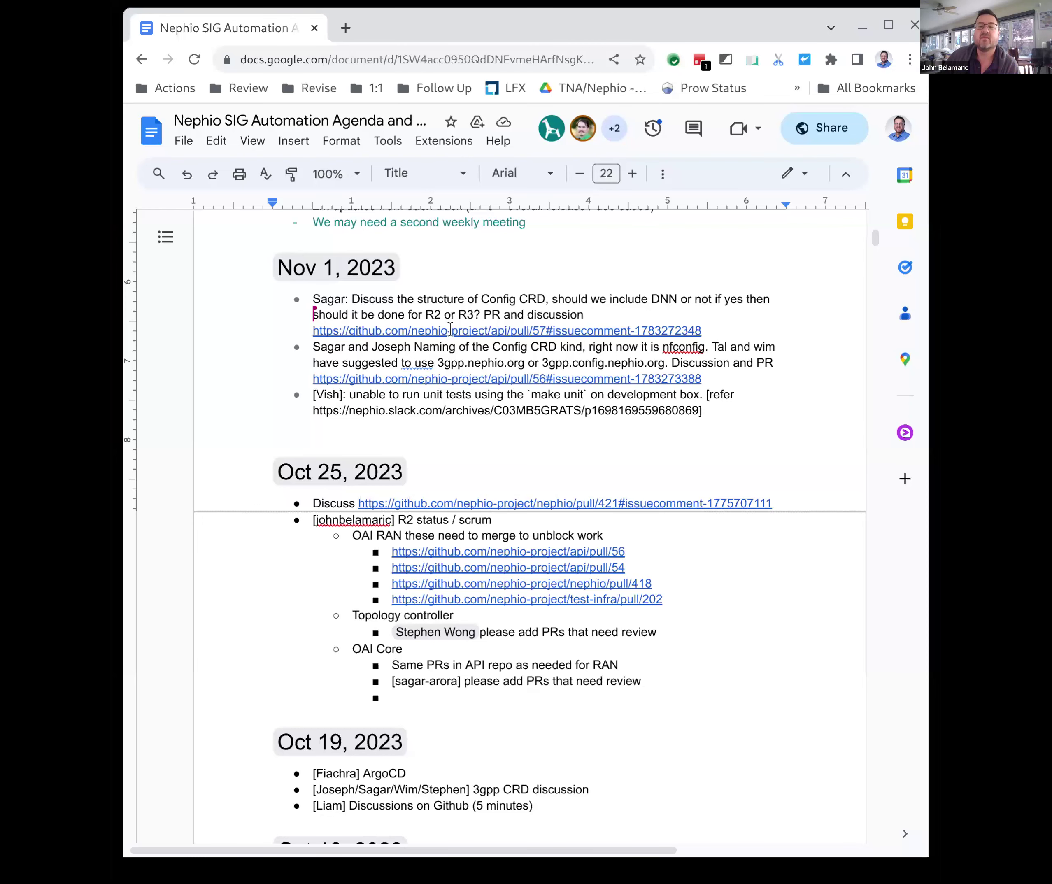
Step: Switch from the GitHub PR #57 page back to the Nephio SIG Automation agenda tab
mouse_move(450, 329)
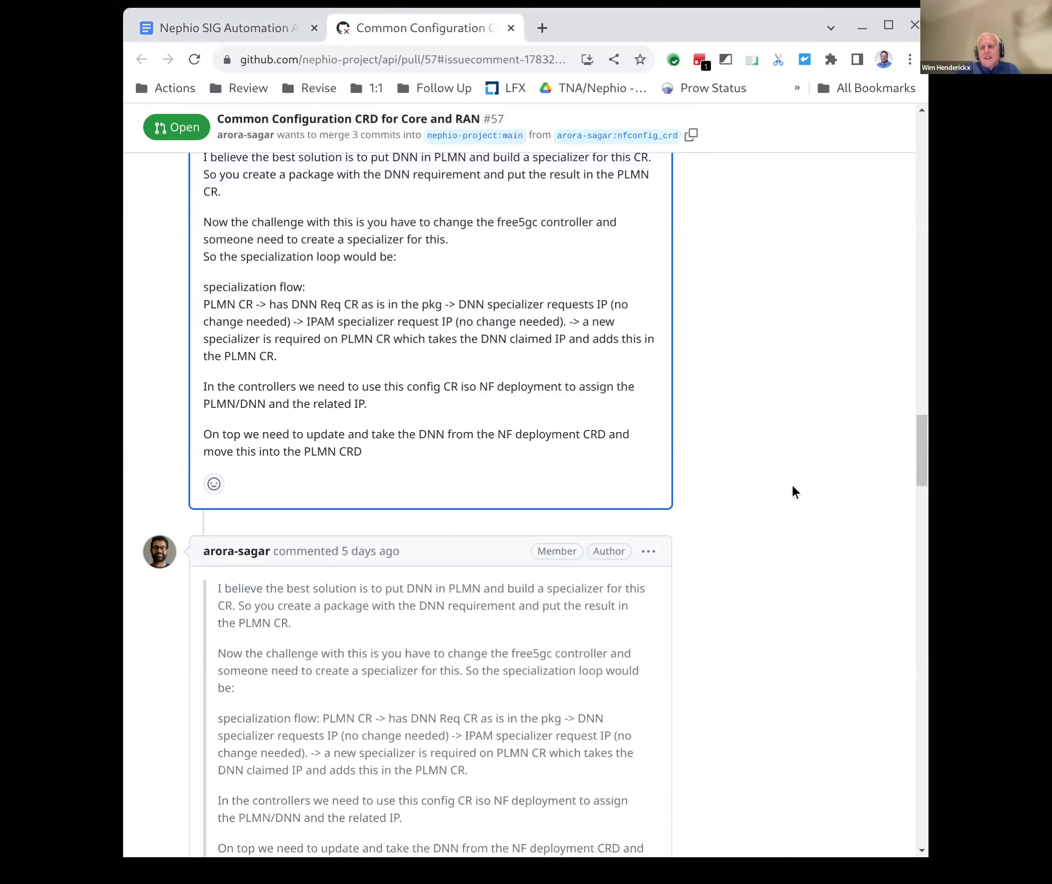
left_click(206, 27)
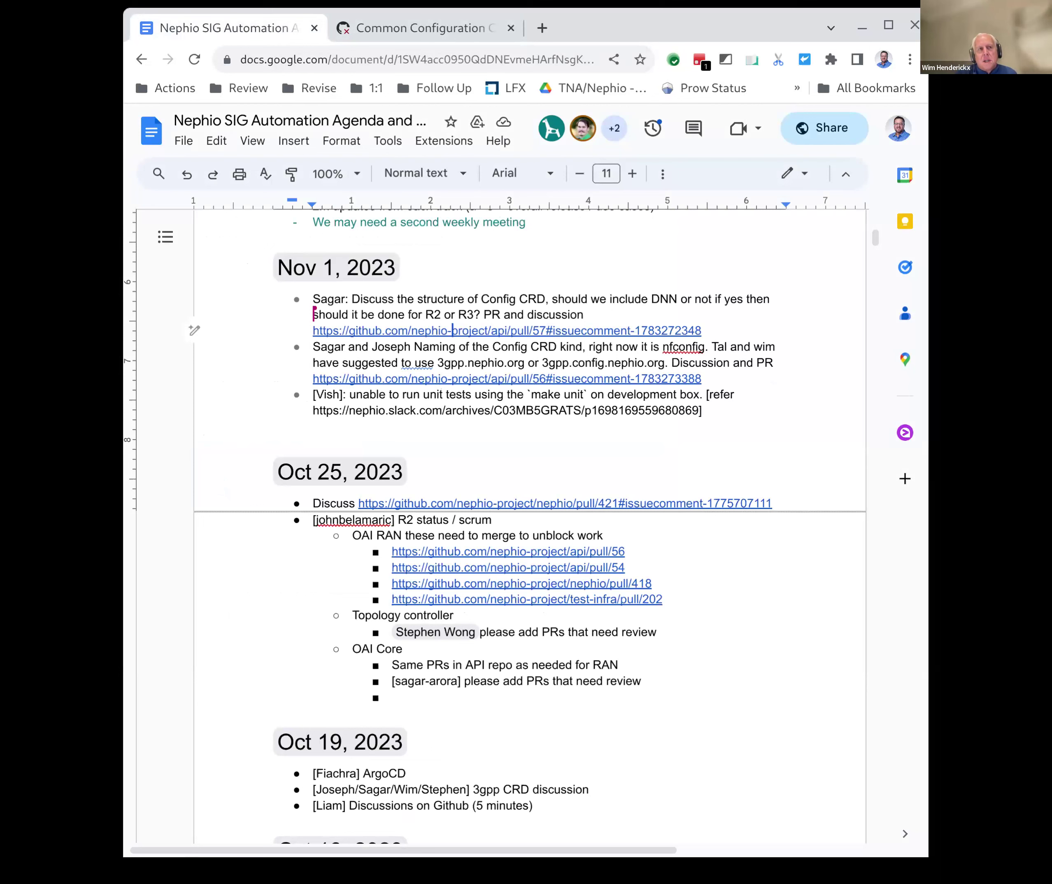
Step: Open the PR #56 'Initial RAN CRD for R2' link from the second Nov 1 bullet in a new tab
left_click(439, 379)
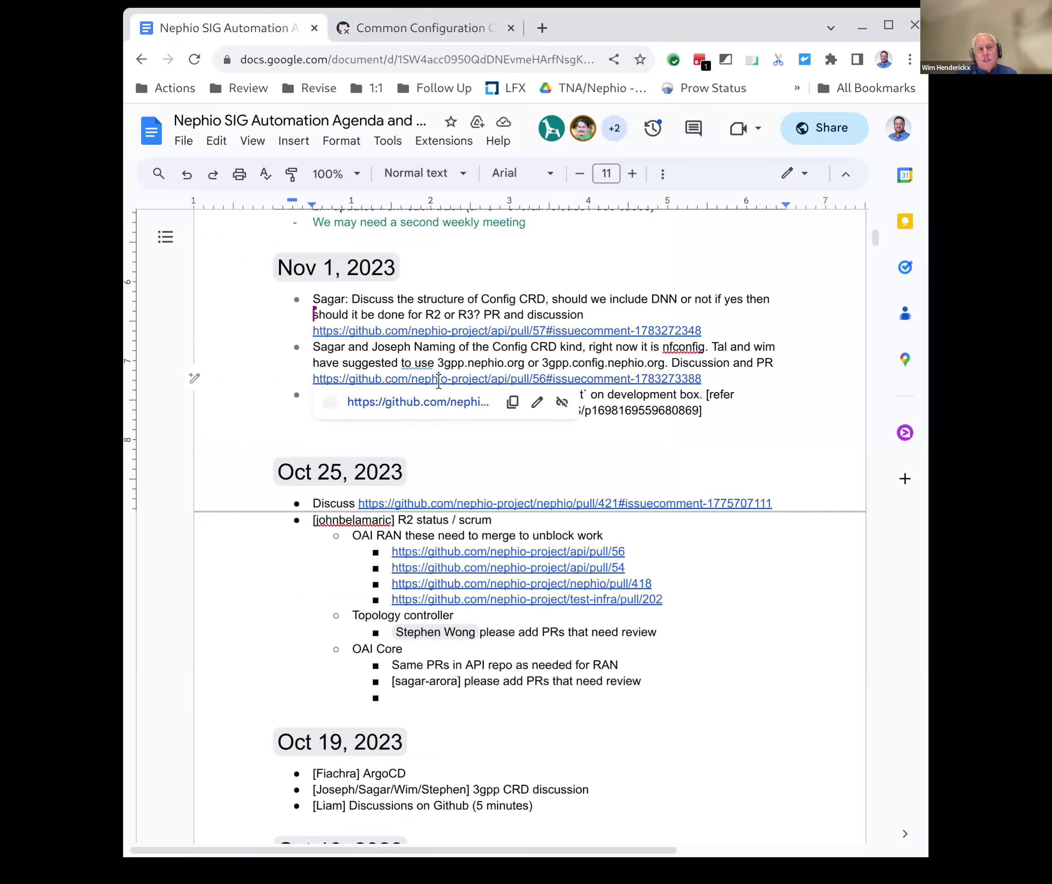
left_click(418, 402)
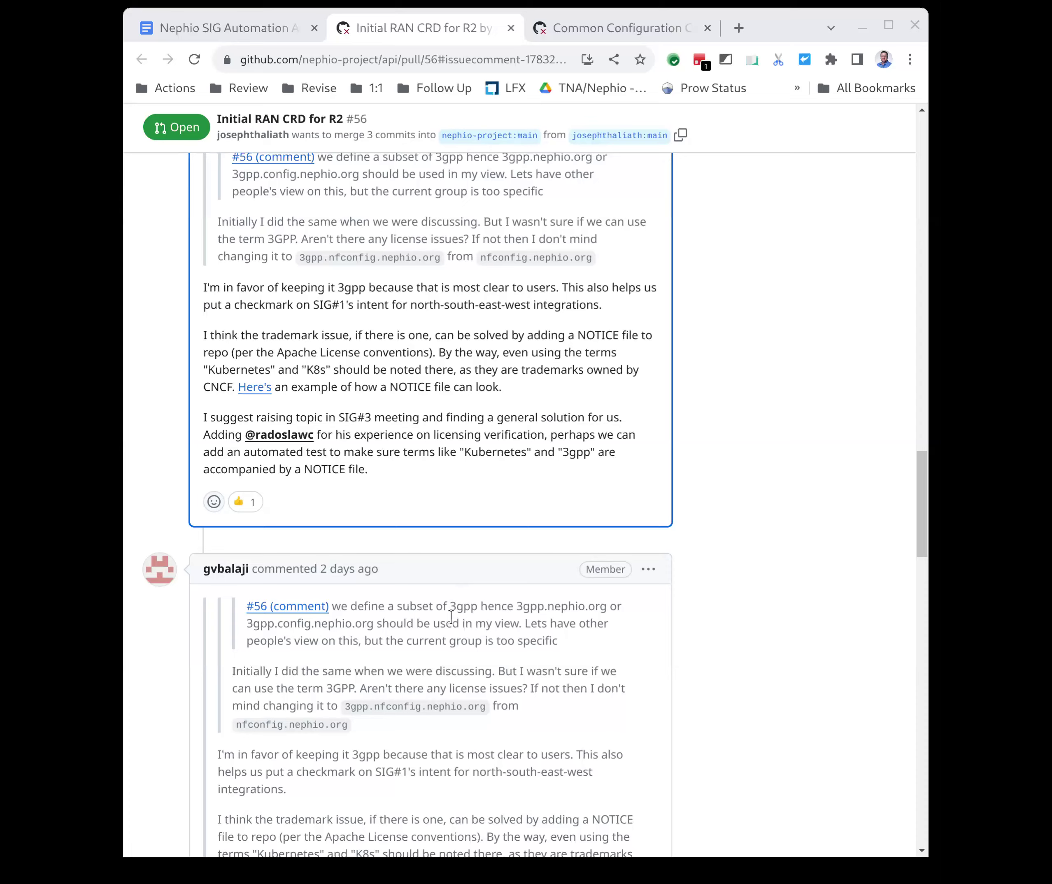
scroll(451, 610, "down", 2)
scroll(450, 617, "down", 1)
scroll(450, 616, "down", 4)
scroll(448, 613, "up", 6)
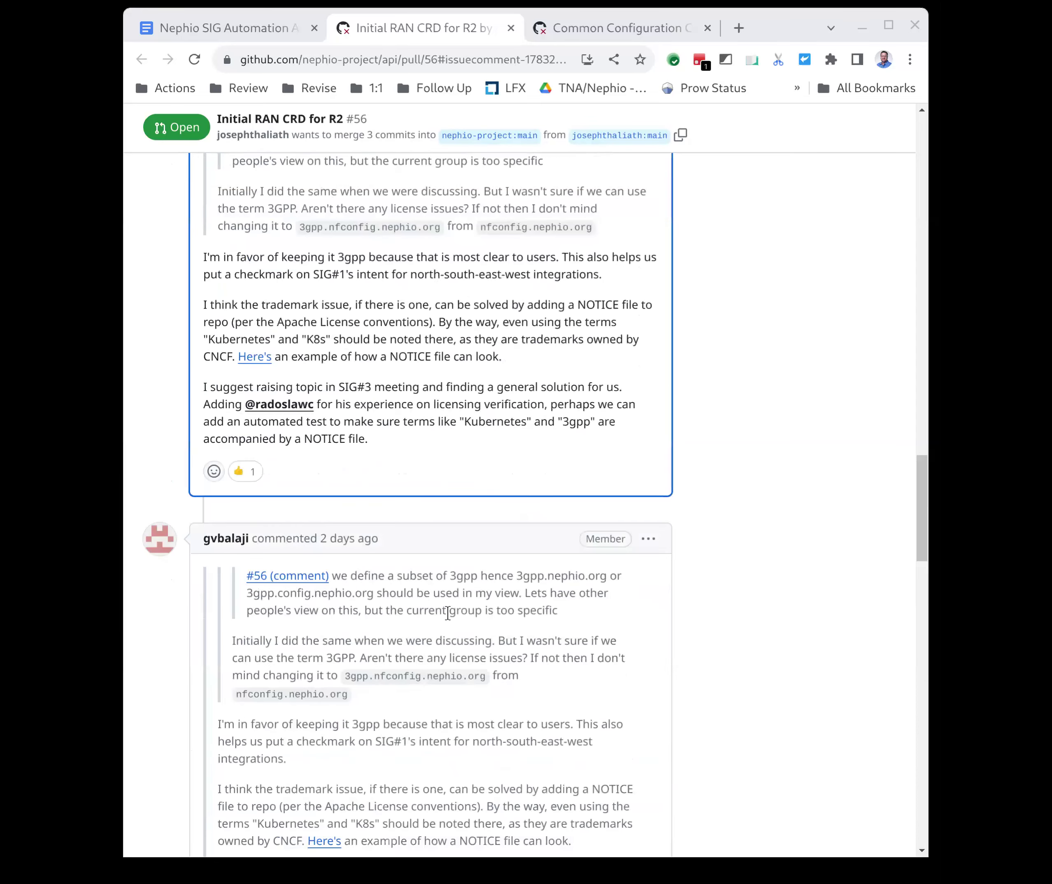
scroll(447, 613, "up", 5)
scroll(448, 613, "up", 2)
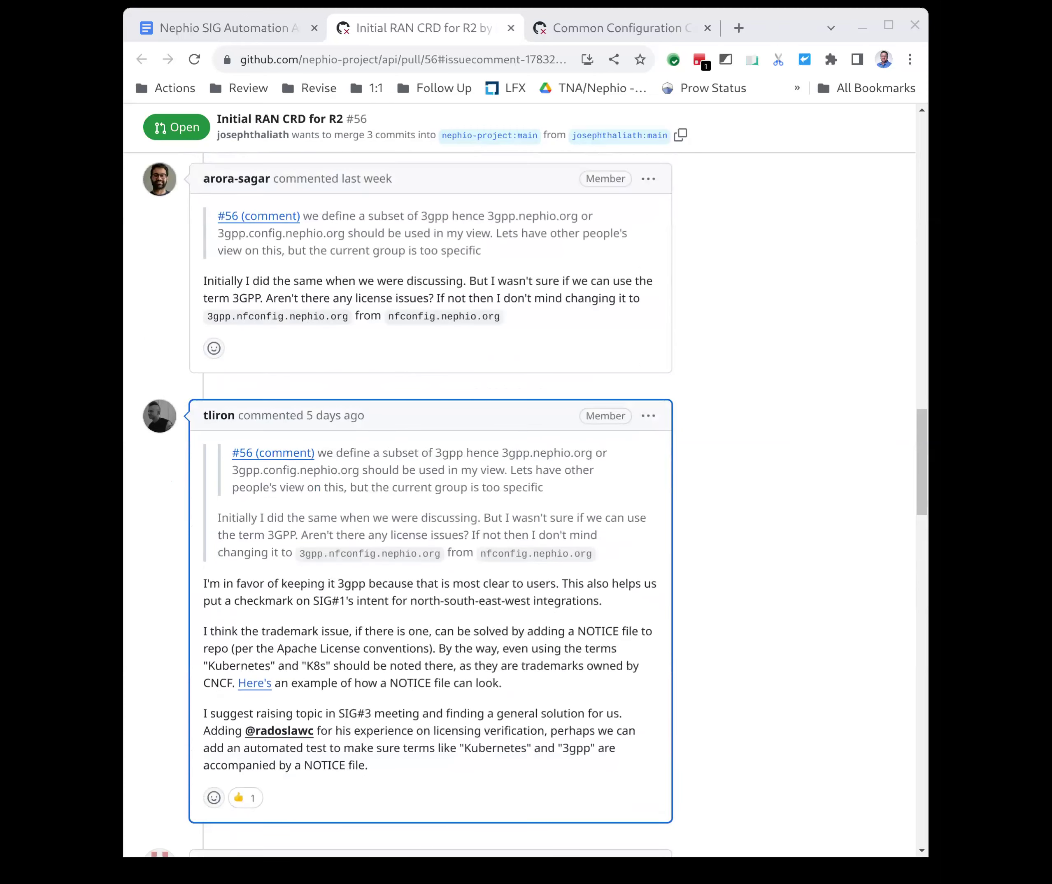
scroll(447, 613, "up", 2)
scroll(448, 614, "up", 6)
scroll(447, 613, "up", 4)
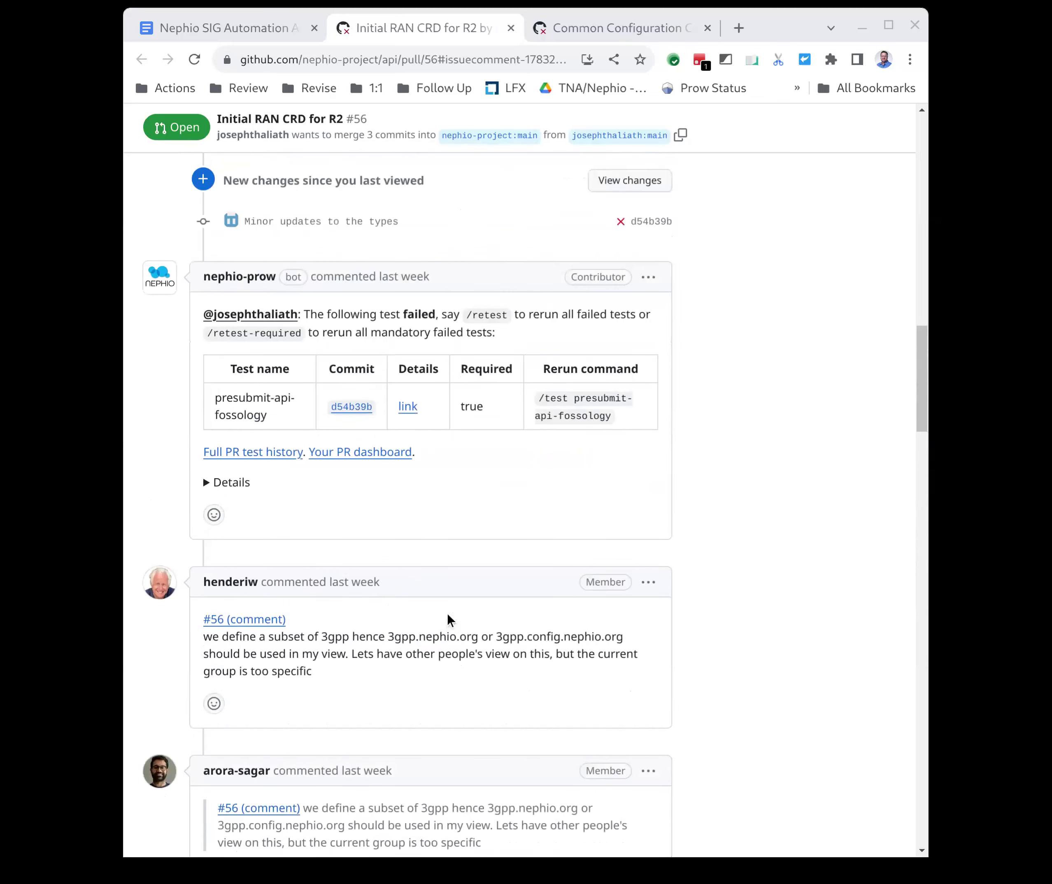
scroll(447, 613, "down", 4)
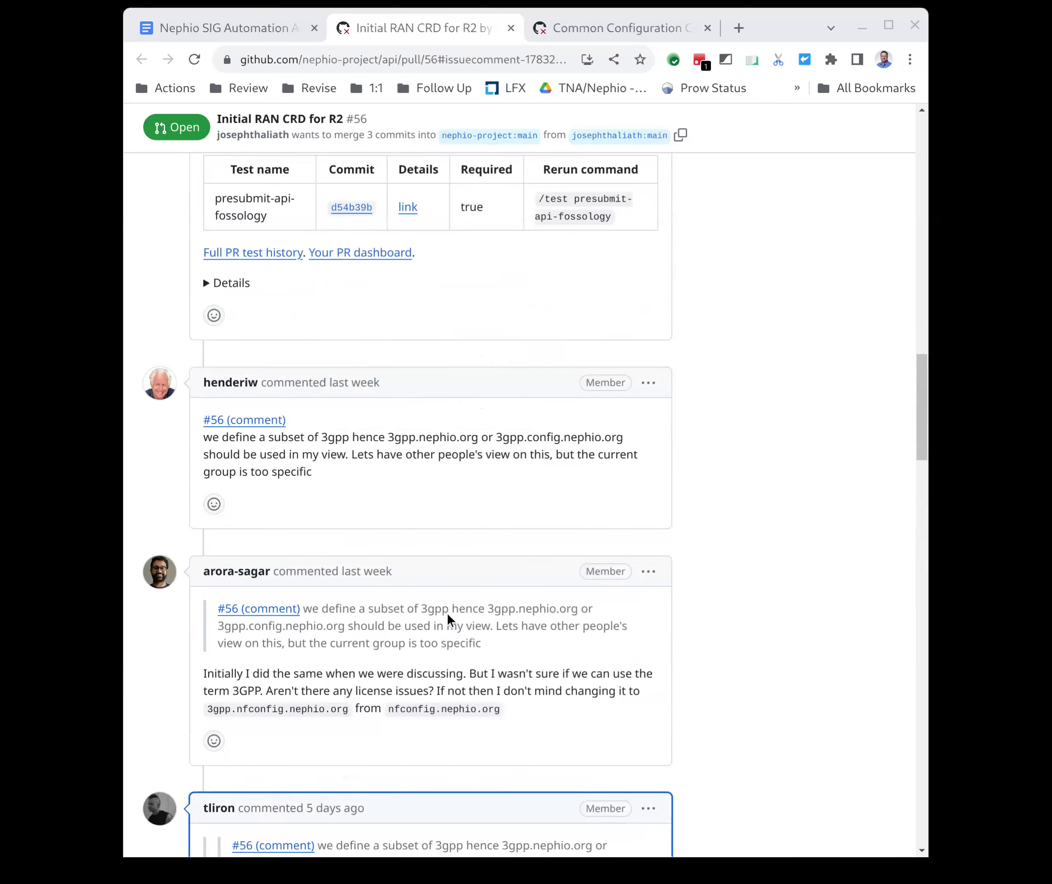
scroll(448, 613, "down", 2)
scroll(447, 614, "down", 2)
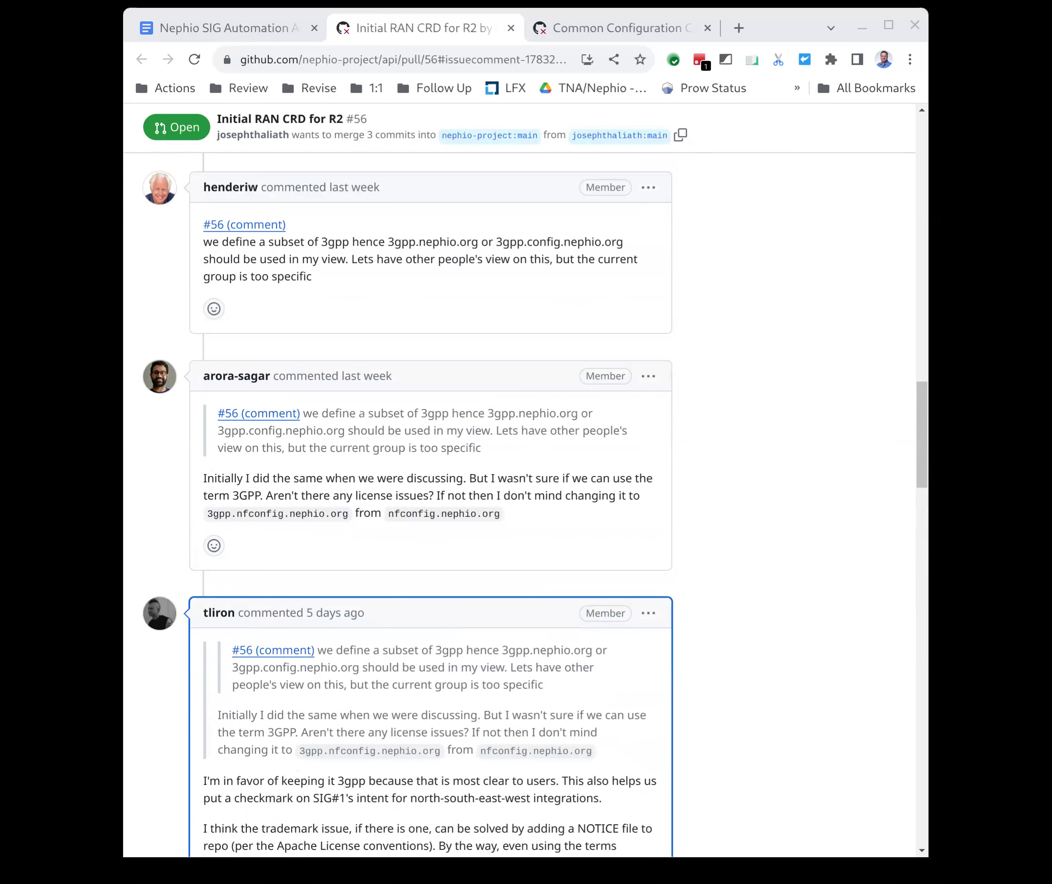
scroll(268, 620, "down", 4)
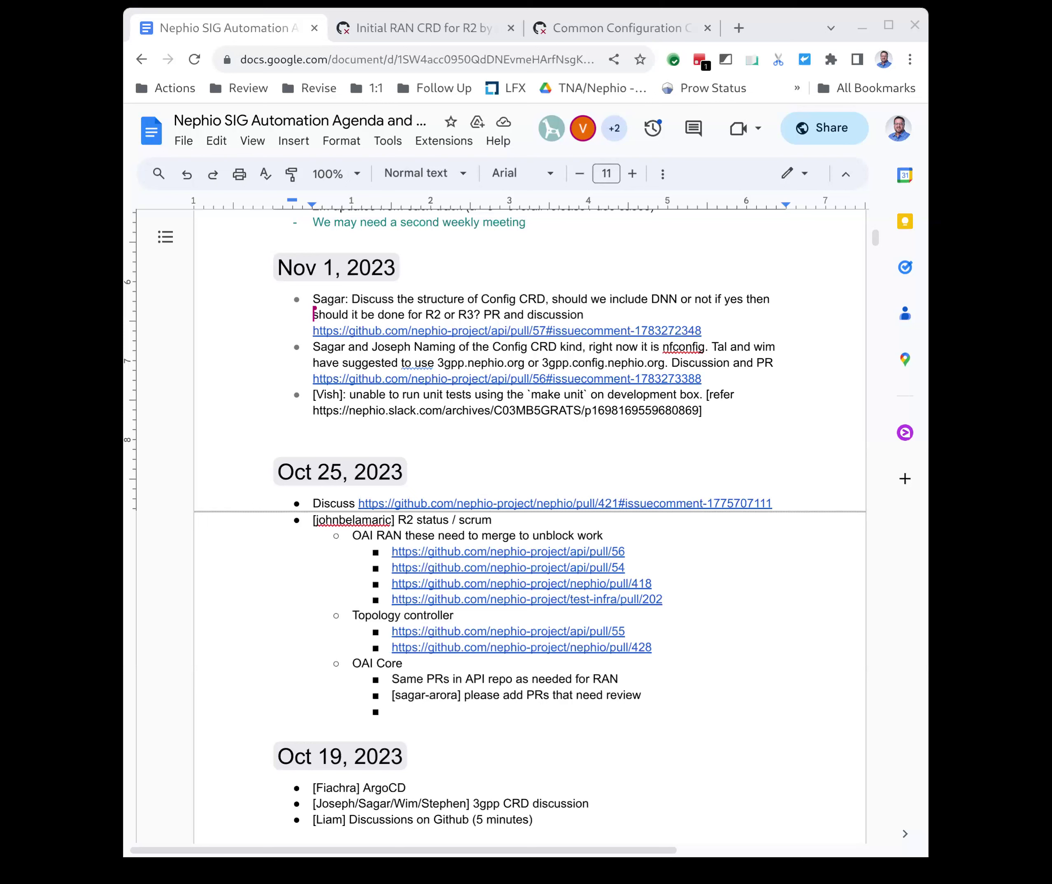
Step: Move the Config CRD kind naming item above the DNN structure item in the Nov 1 list
triple_click(404, 348)
key("ctrl+c")
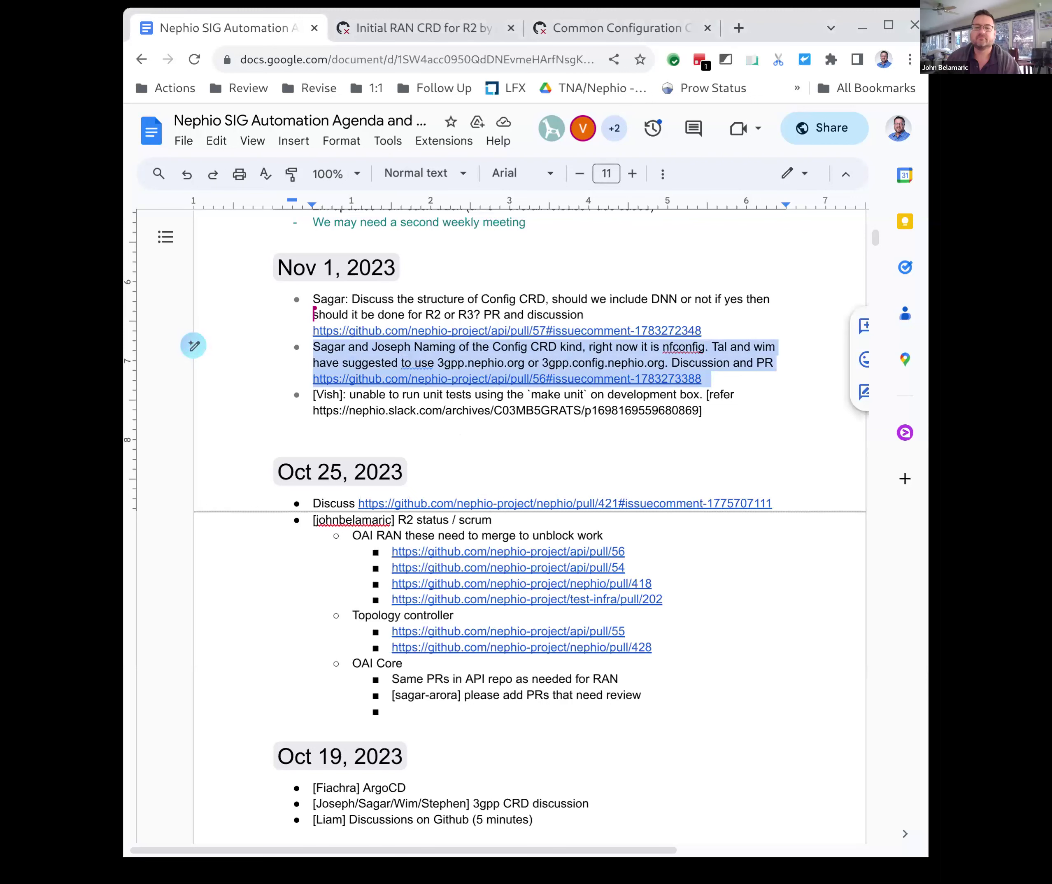
key("BackSpace")
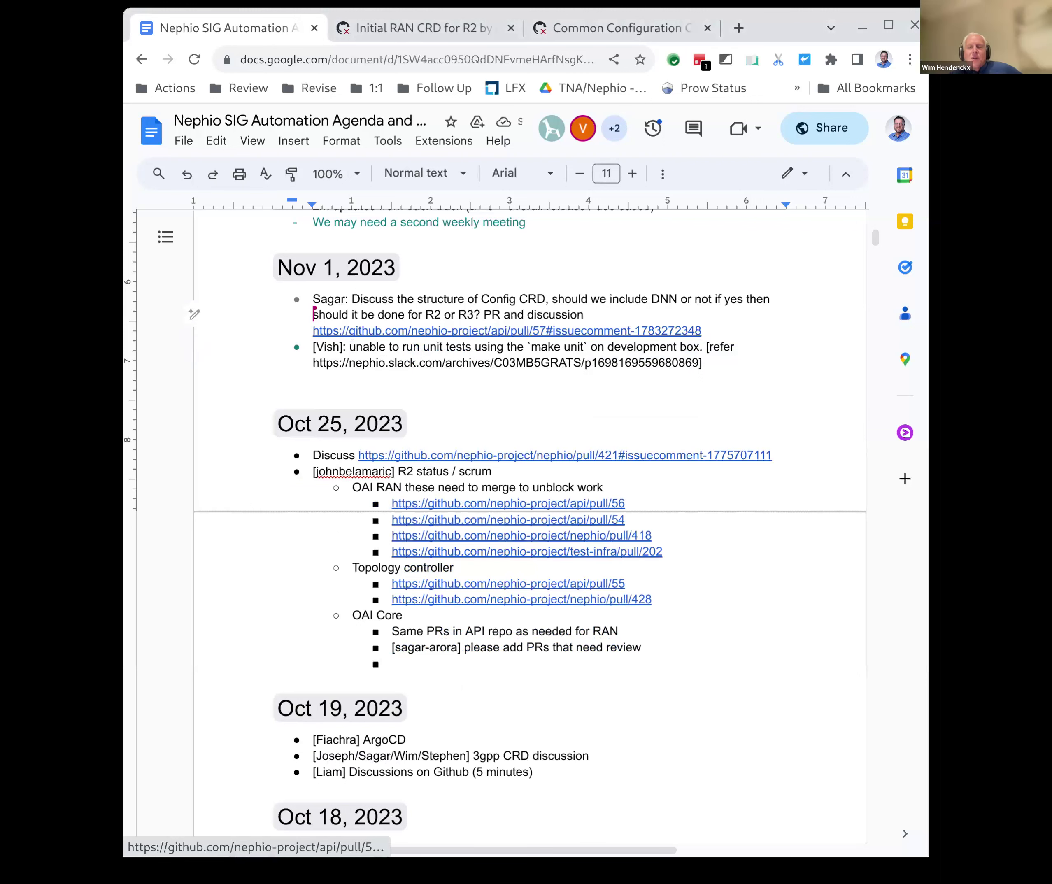
left_click(314, 299)
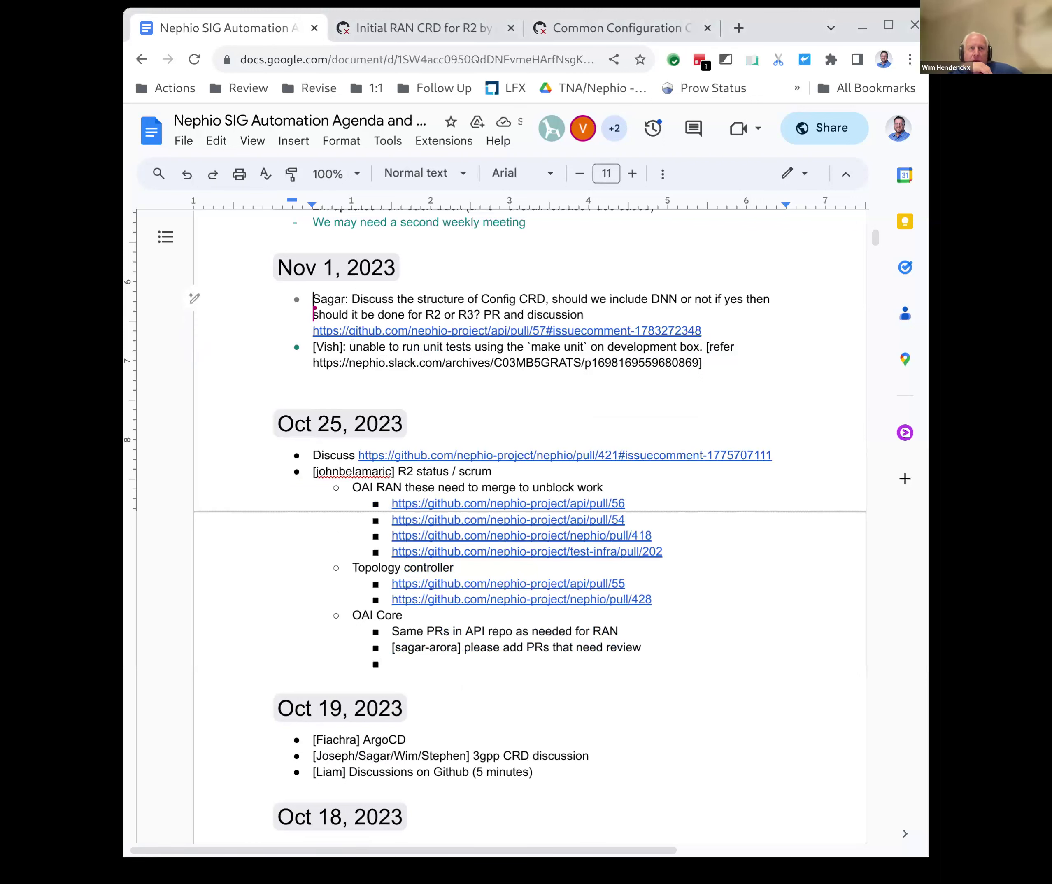
key("ctrl+v")
Step: Start an indented sub-bullet beneath the naming item's PR link
left_click(738, 331)
key("Return")
key("Tab")
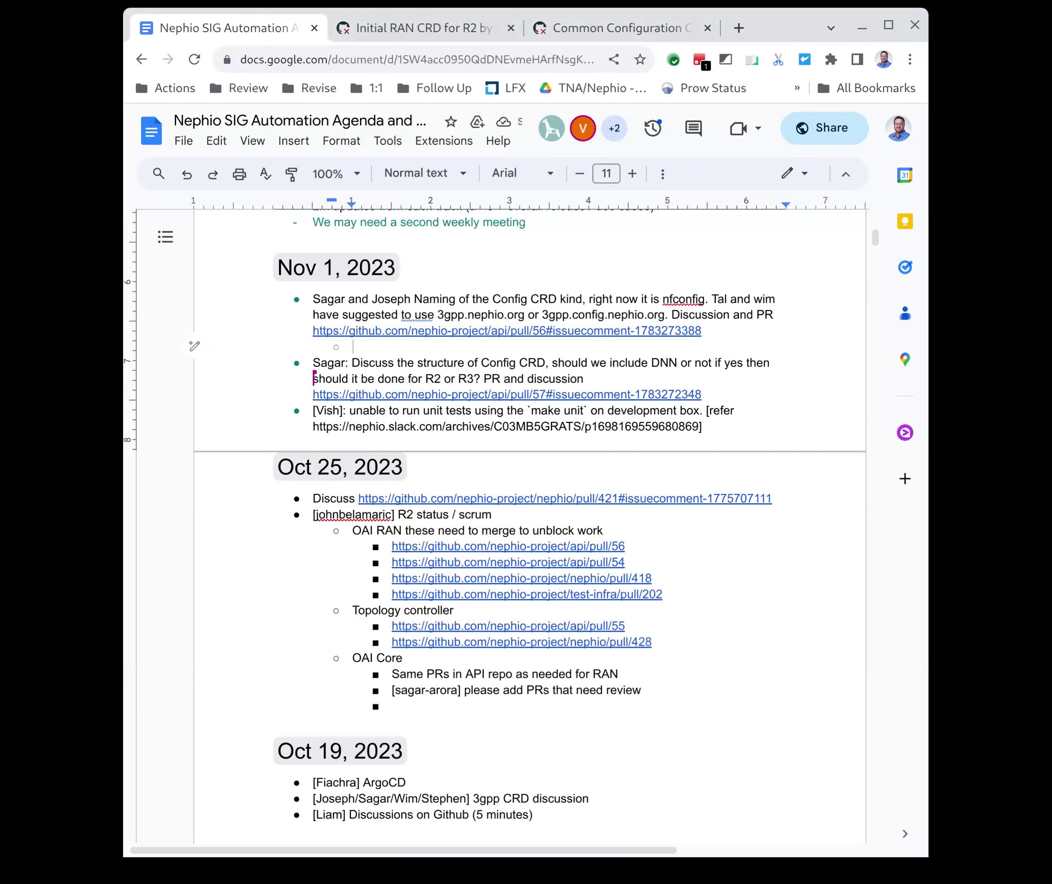
Step: Write the sub-bullet text: Conclusion: use "cellular.config.nephio.org" for now
type("Conclusion: ")
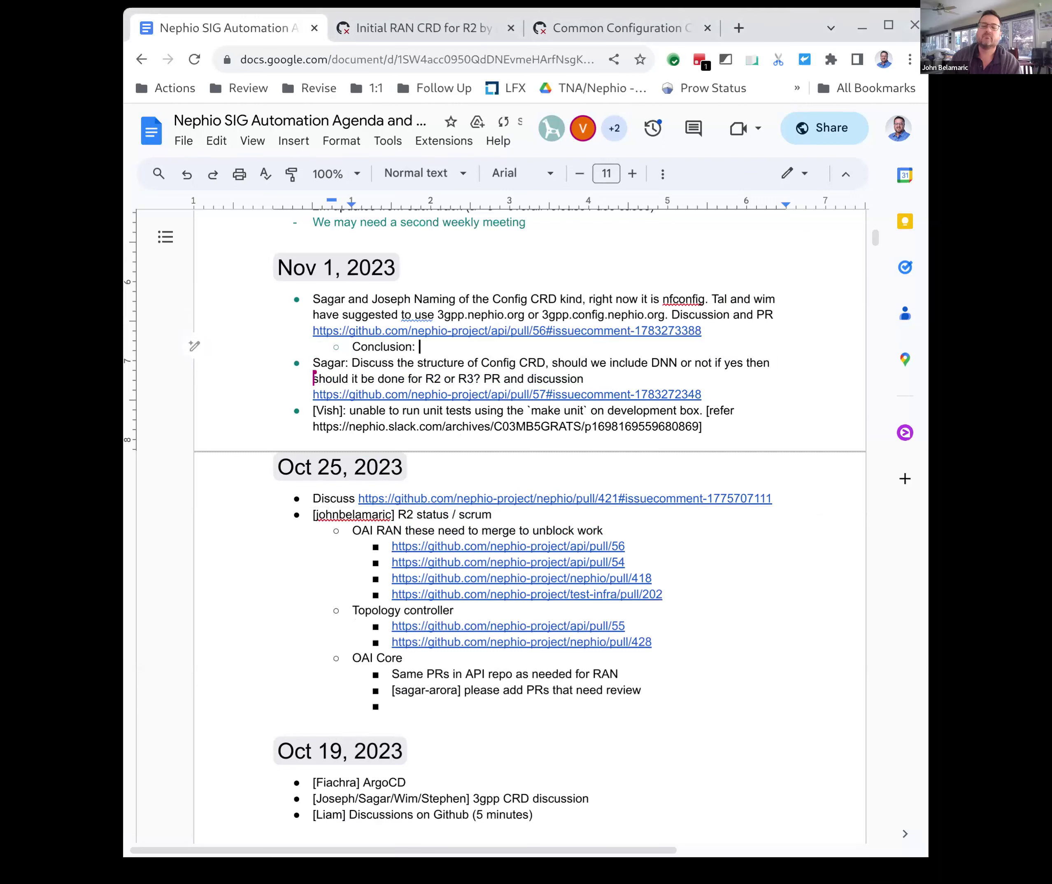
type("use a")
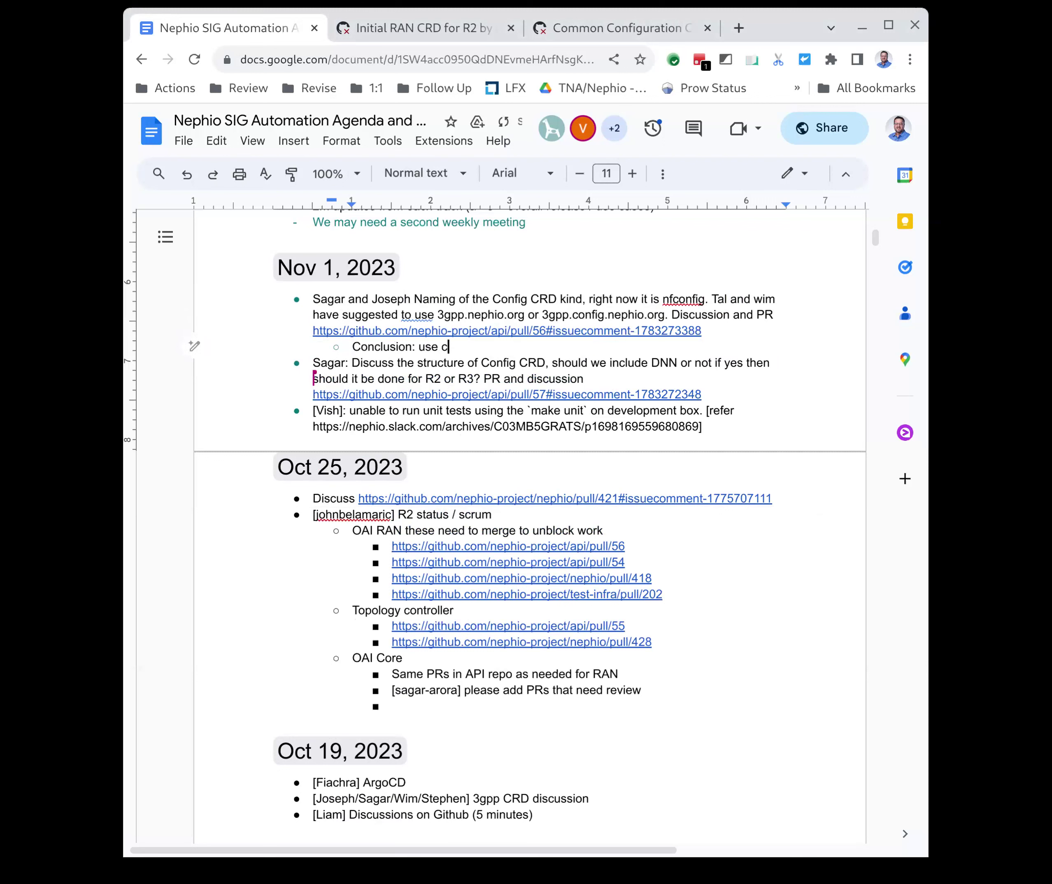
key("BackSpace")
type("\"cellular\" ")
type("for now")
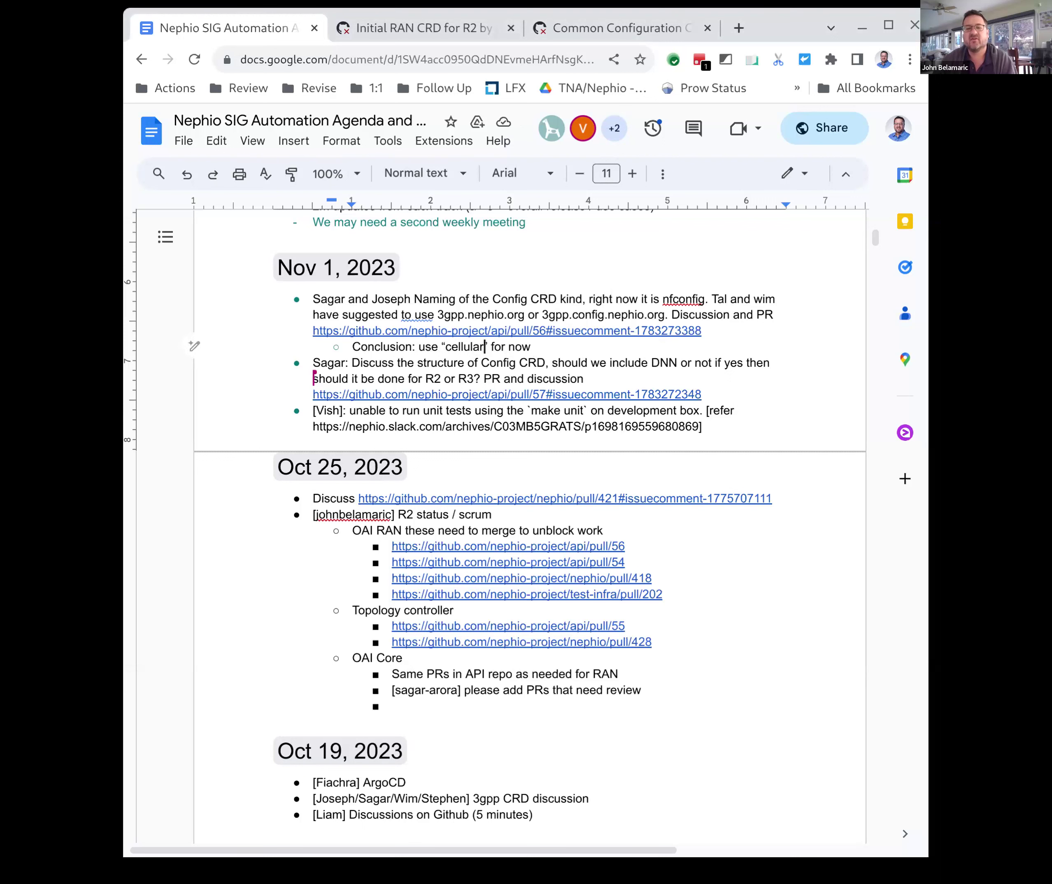
type(".")
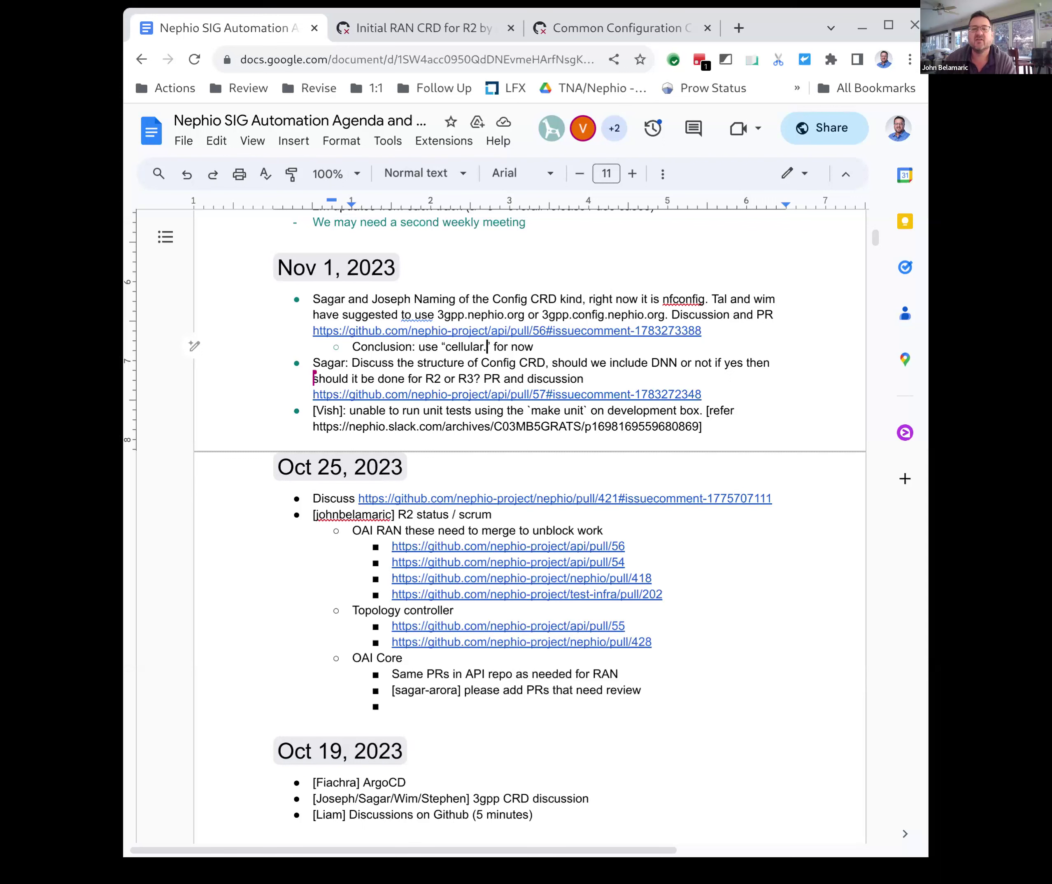
type("config.nephio")
type(".org")
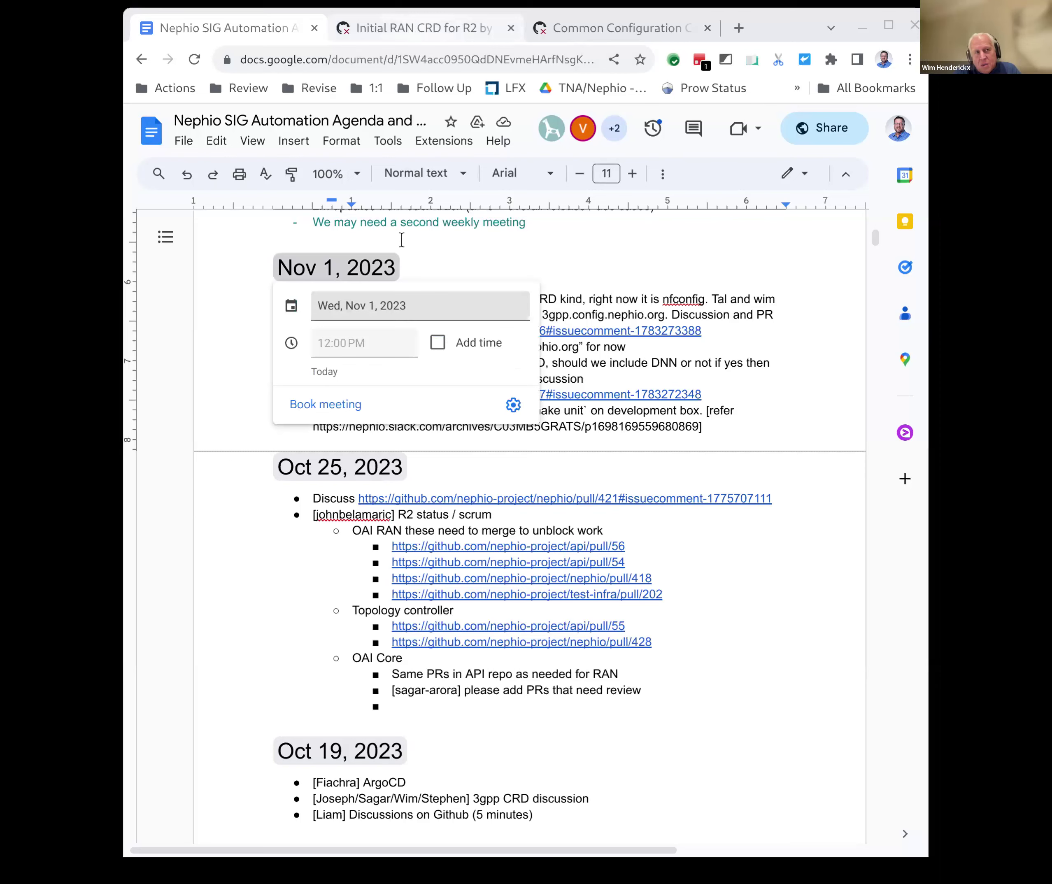
Step: Go to the PR #57 Common Configuration CRD discussion and scroll to the seven-item task comment
key("ctrl+Tab")
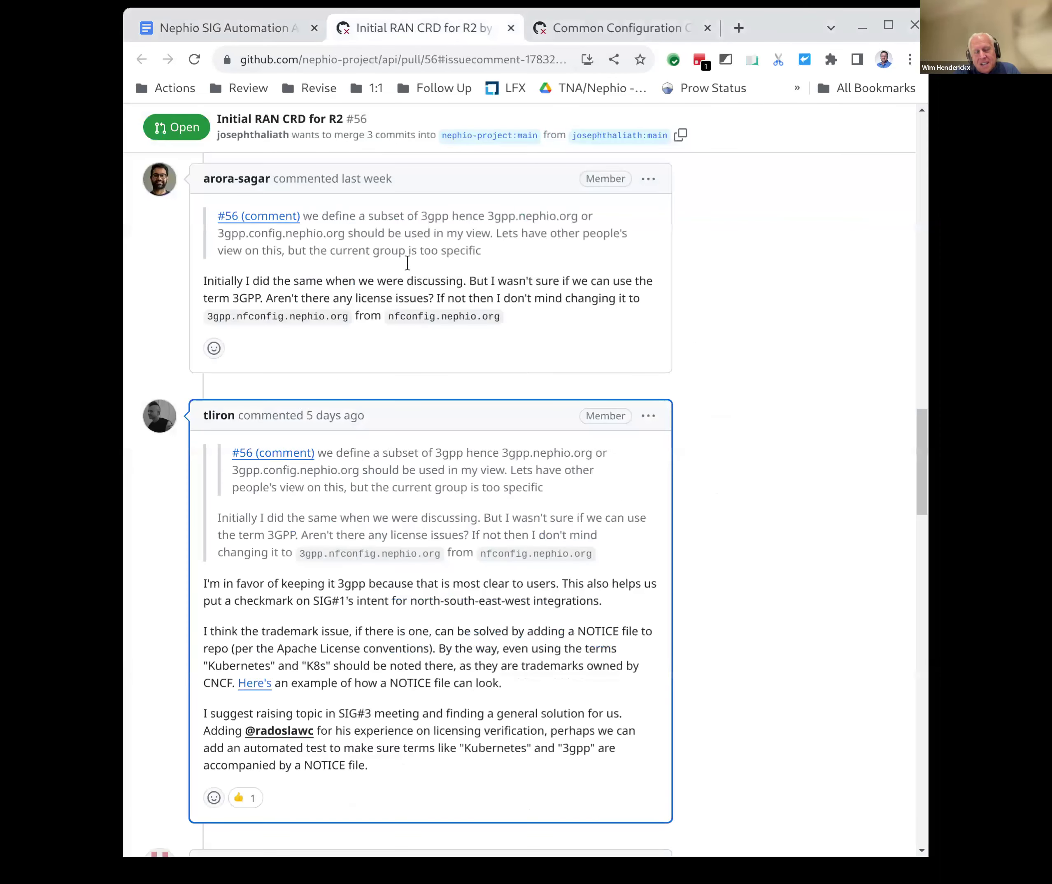
left_click(610, 33)
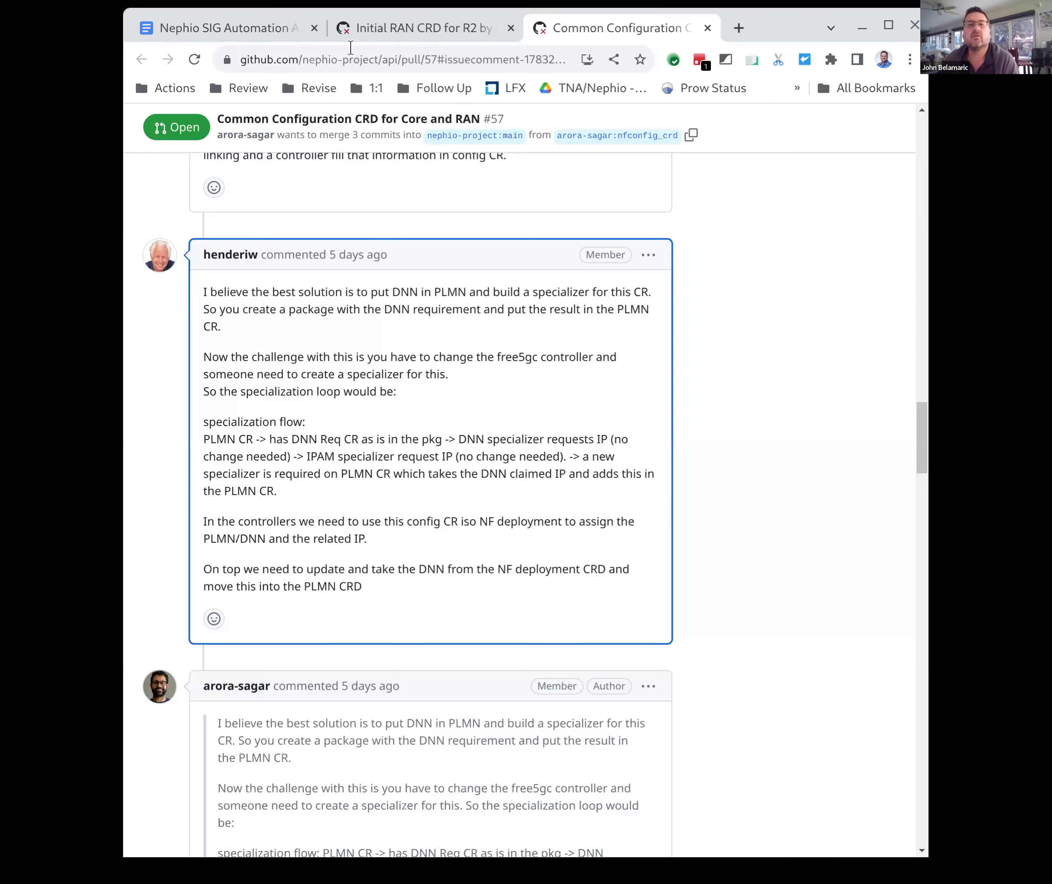
scroll(335, 369, "up", 1)
scroll(335, 370, "up", 3)
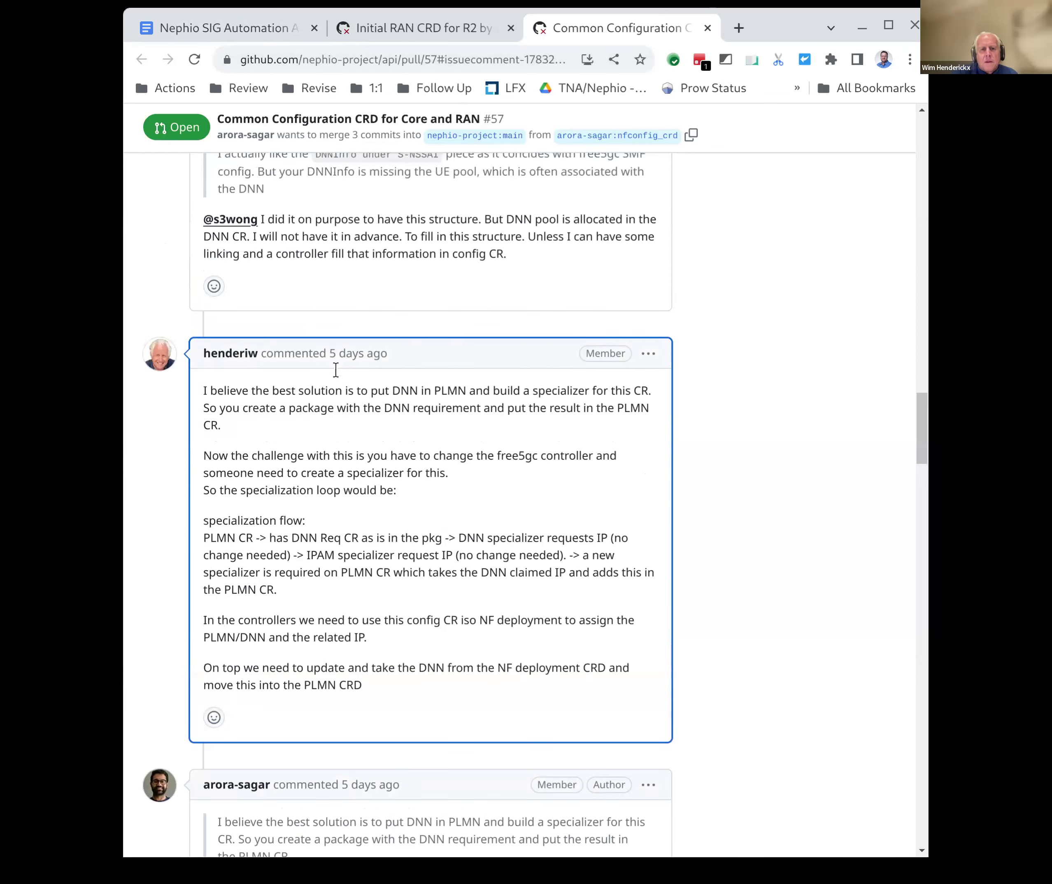
scroll(336, 369, "up", 5)
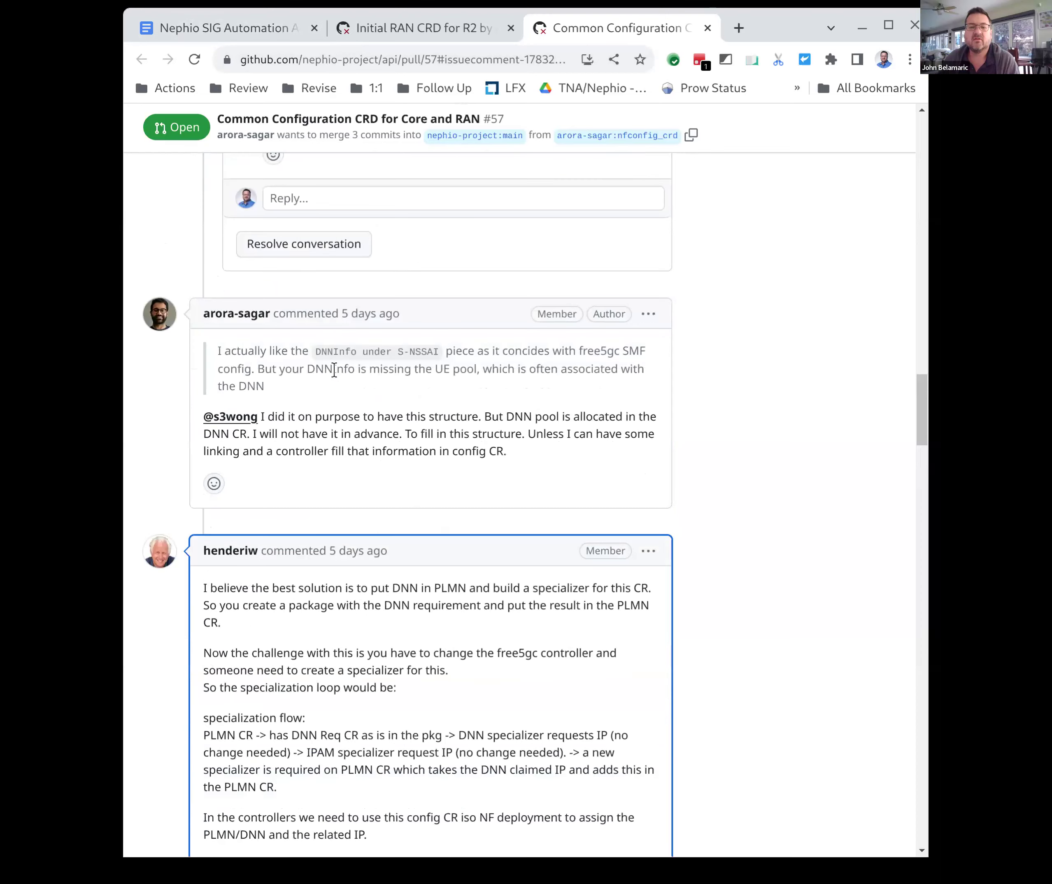
scroll(334, 370, "down", 10)
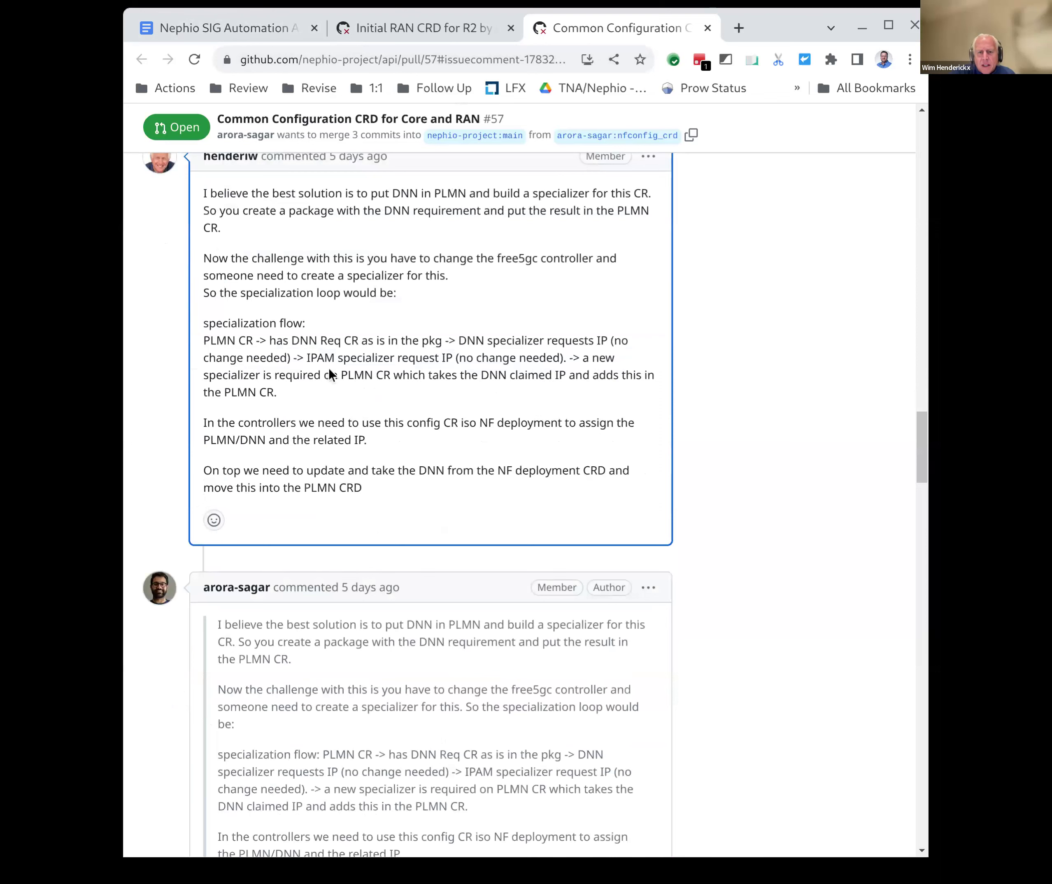
scroll(329, 367, "down", 15)
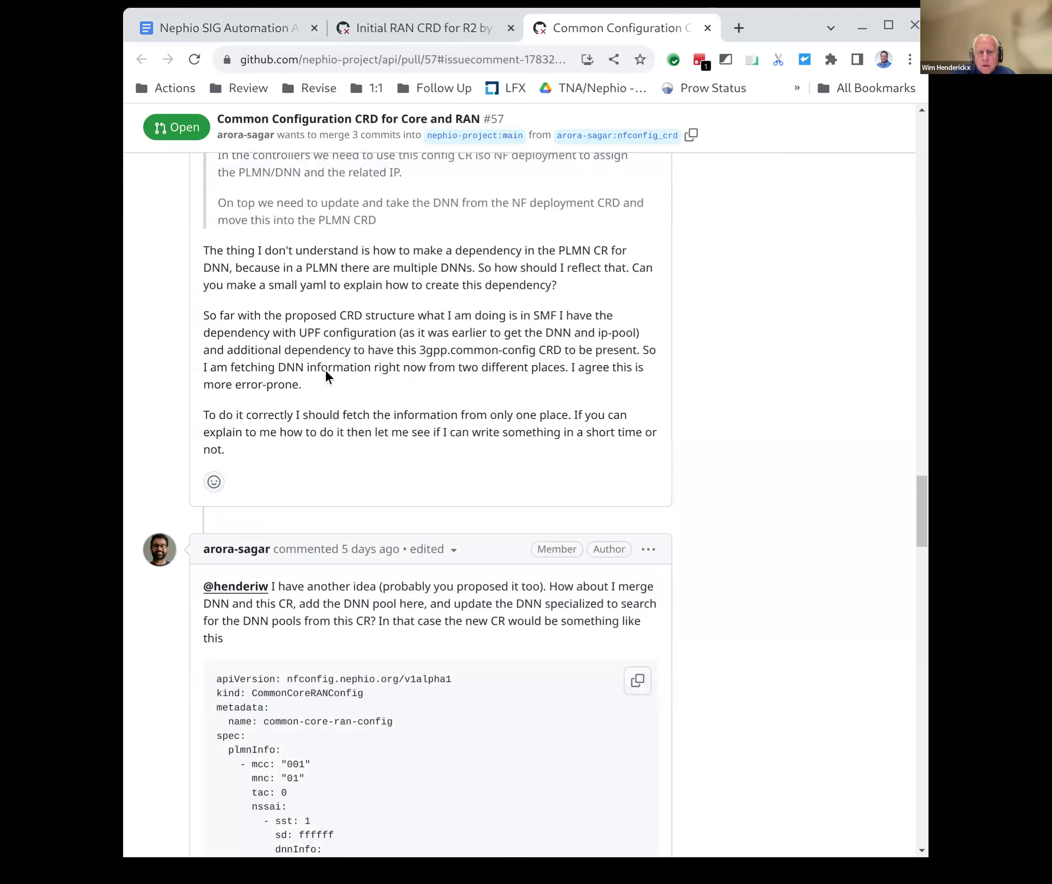
scroll(326, 370, "down", 20)
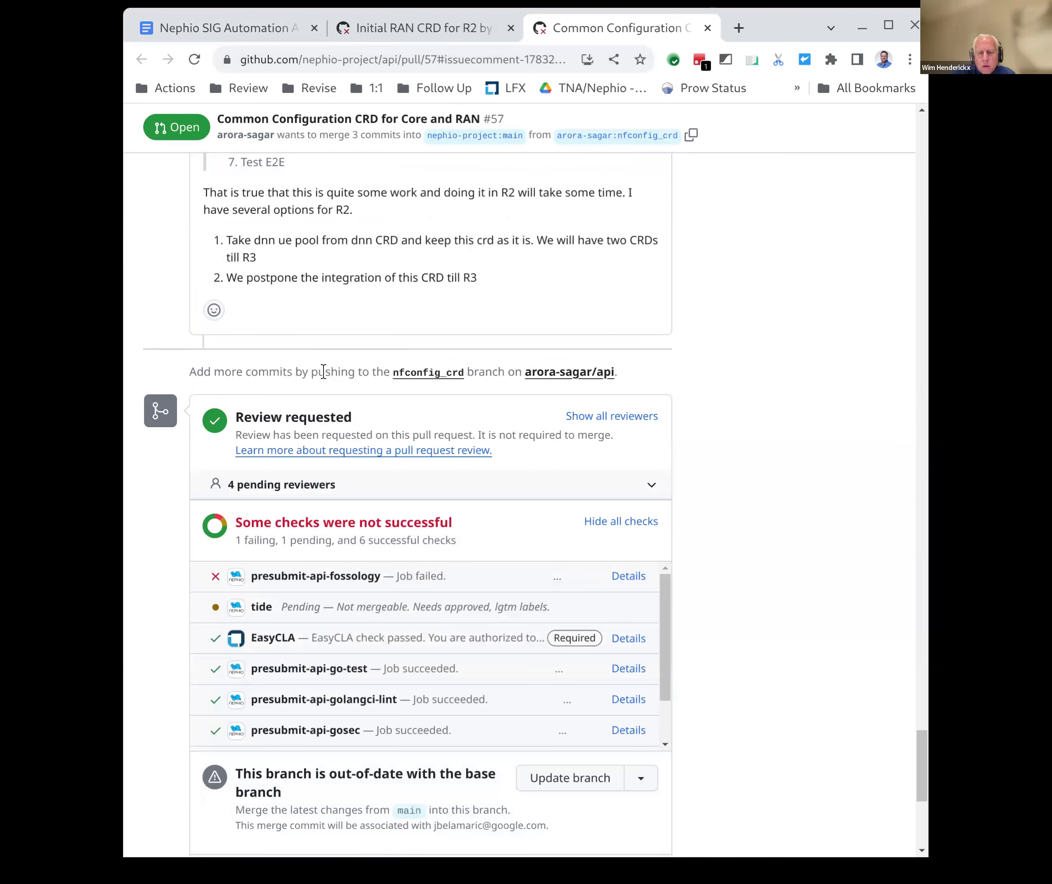
scroll(323, 372, "up", 11)
scroll(323, 370, "up", 14)
scroll(472, 479, "up", 1)
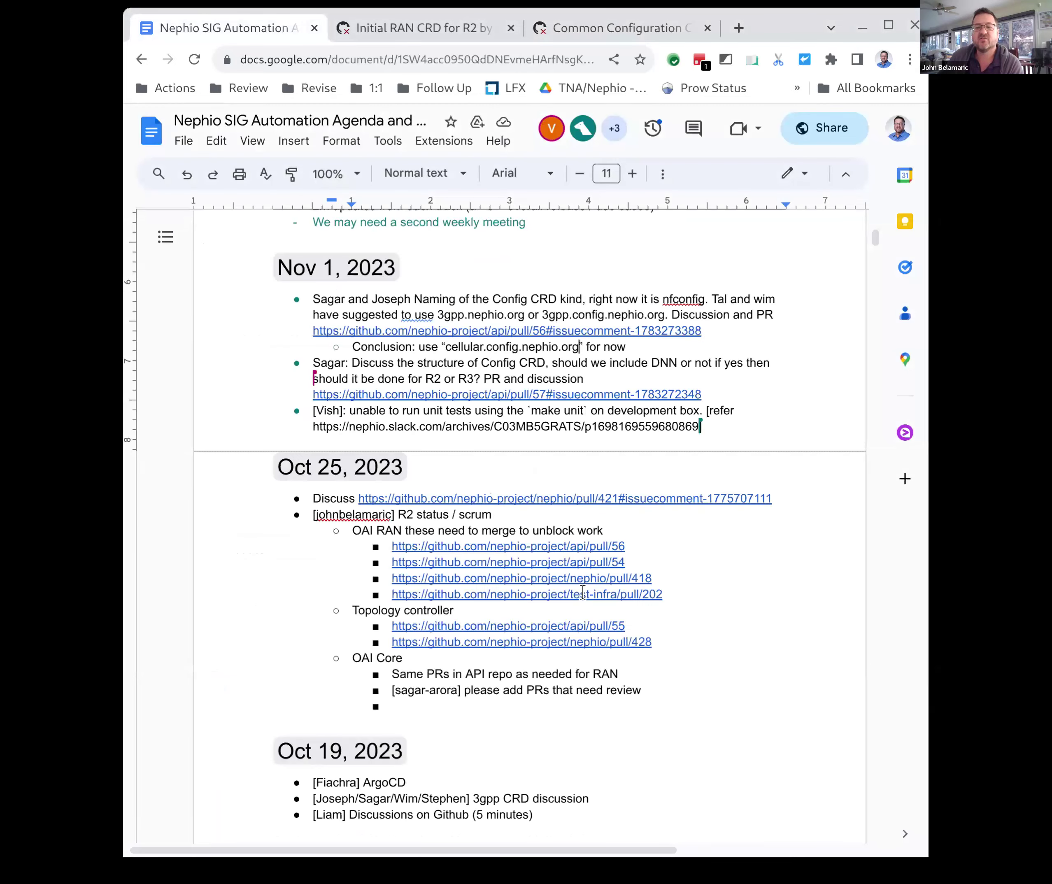
left_click(356, 467)
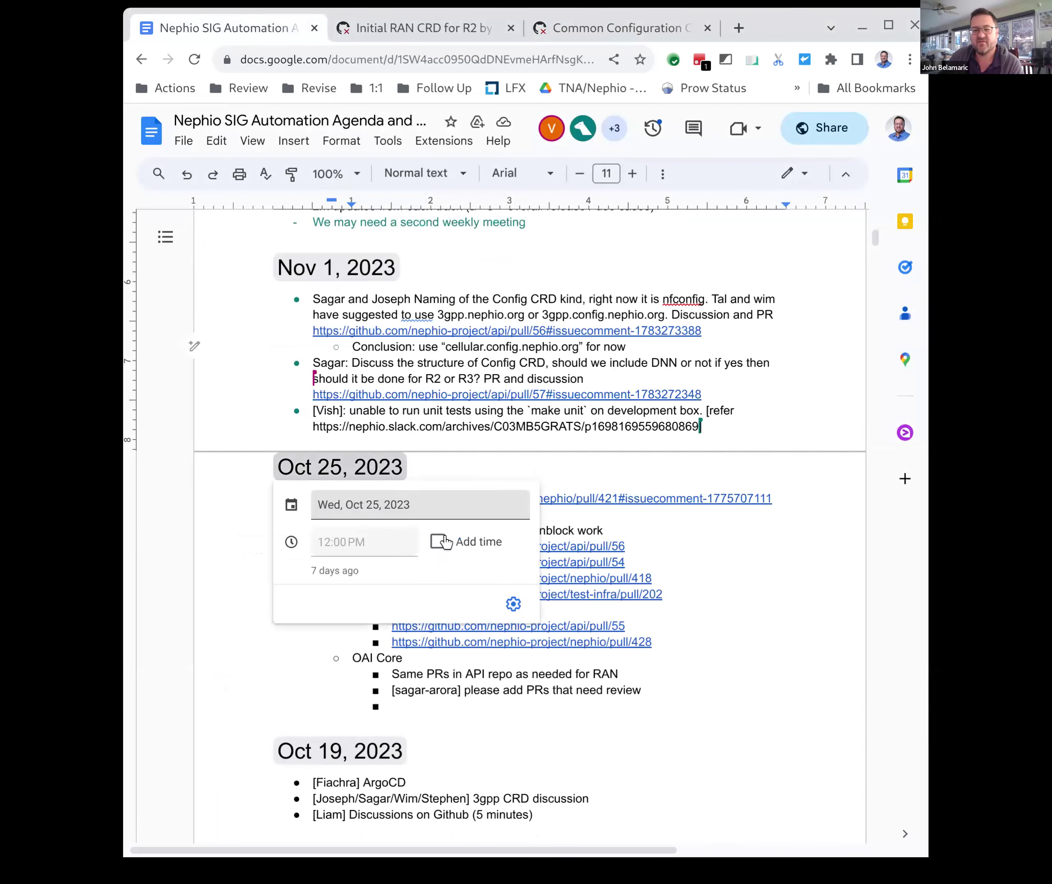
left_click(228, 616)
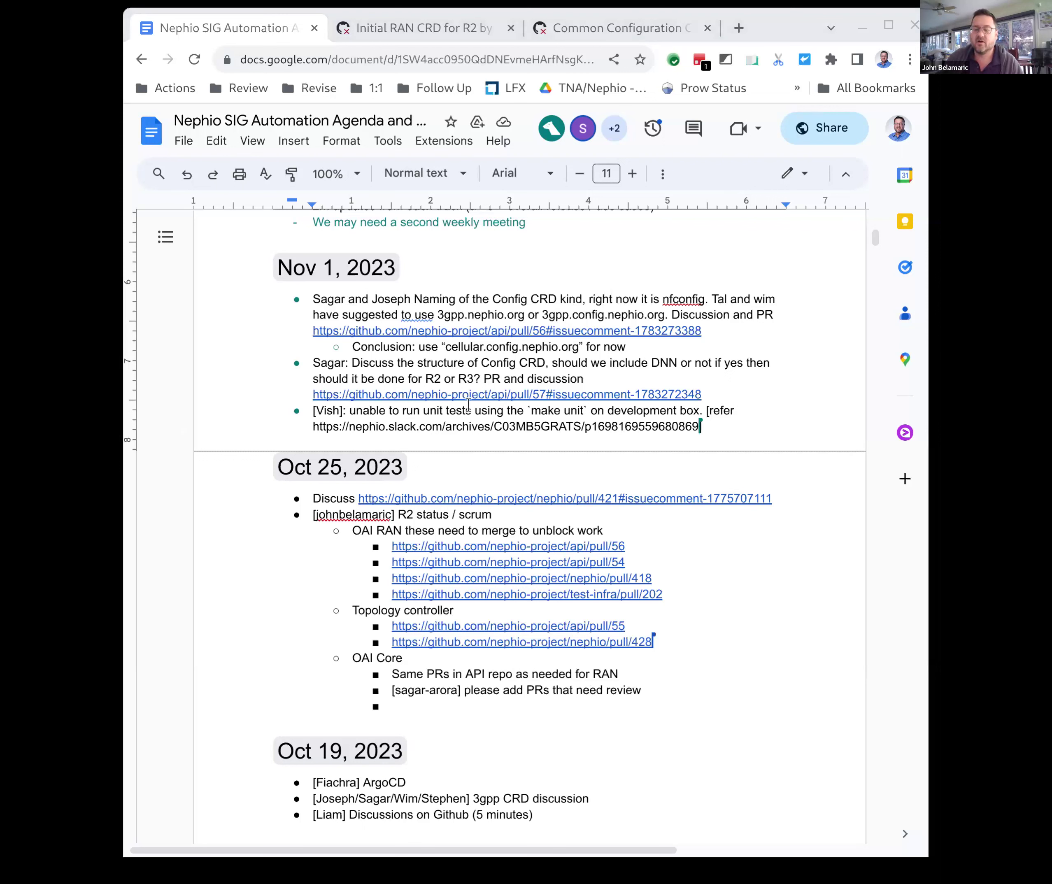
Step: Add a 'KubeCon:' bullet with the pasted Nephio wiki KubeCon NA Chicago link, then a new bullet
left_click(749, 426)
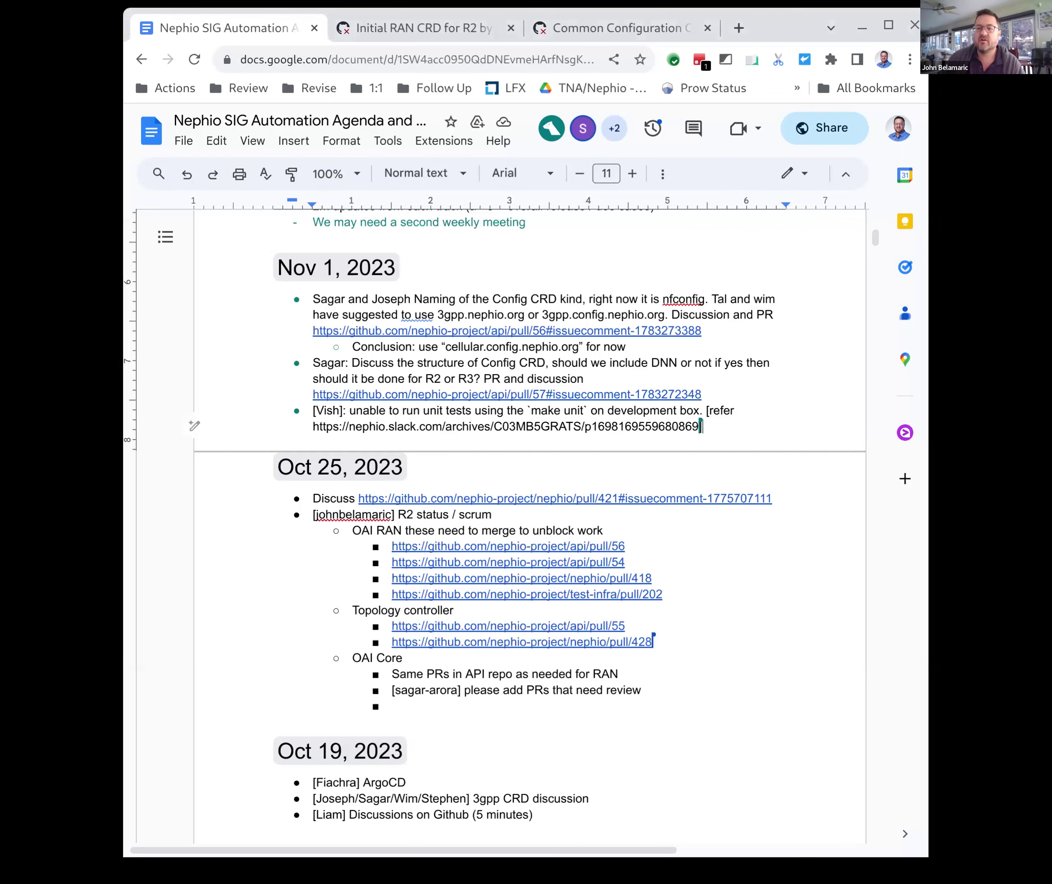
key("Return")
type("KubeCon:")
type("https://wiki.nephio.org/display/HOME/%28November+2023%29+KubeCon+NA+-+Chicago")
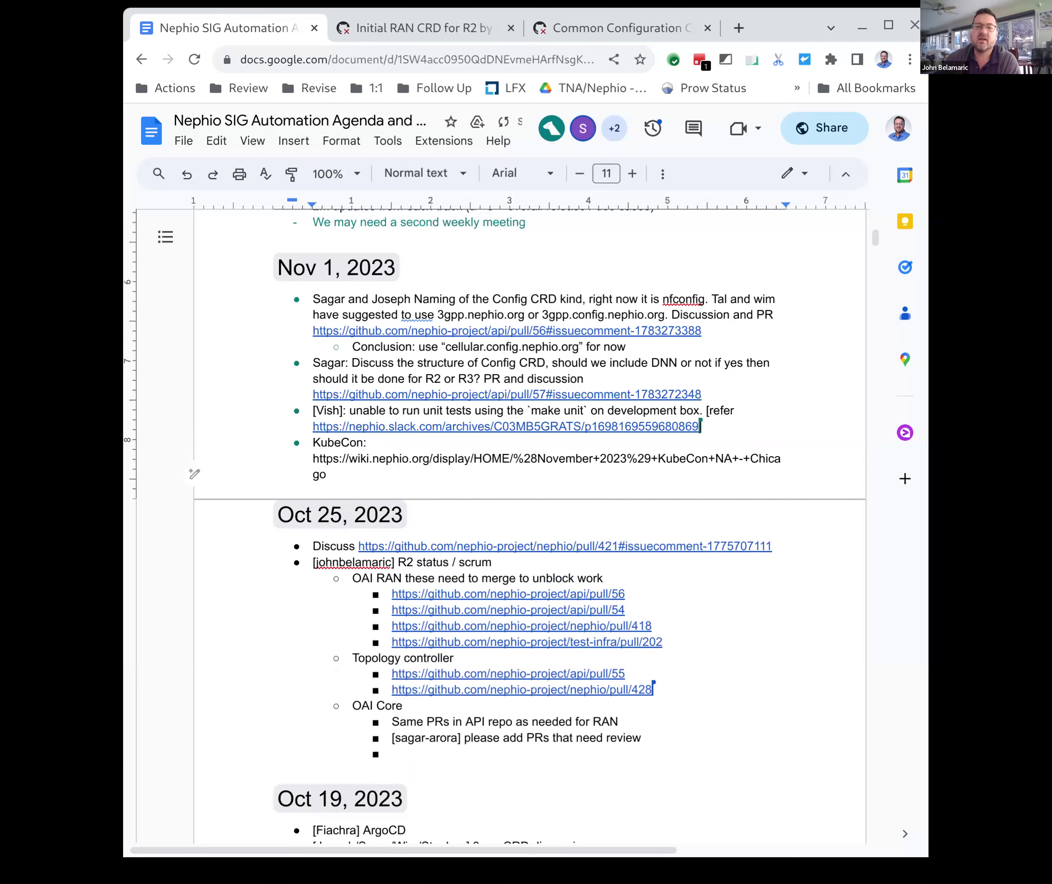
key("Return")
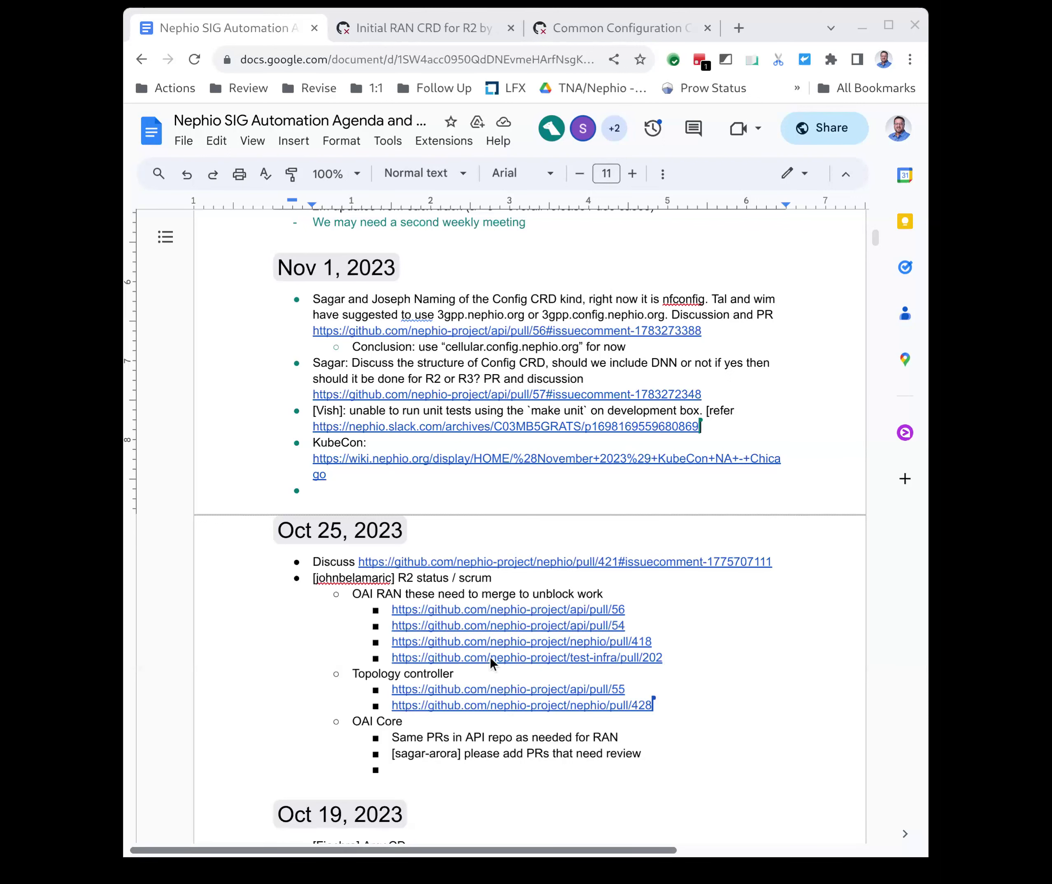
Step: Add an 'Elections:' bullet linking the Nephio wiki page (pageId=43780135) under KubeCon
left_click(391, 497)
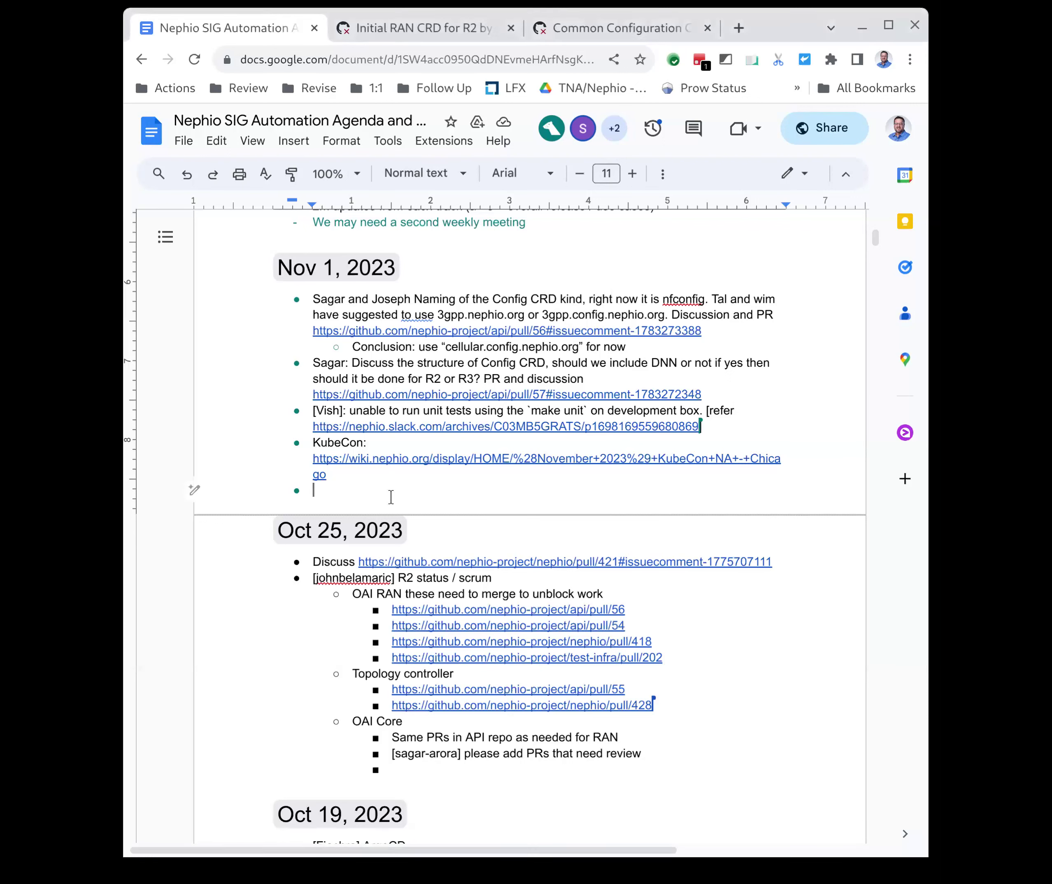
type("https://wiki.nephio.org/pages/viewpage.action?pageId=43780135")
key("Return")
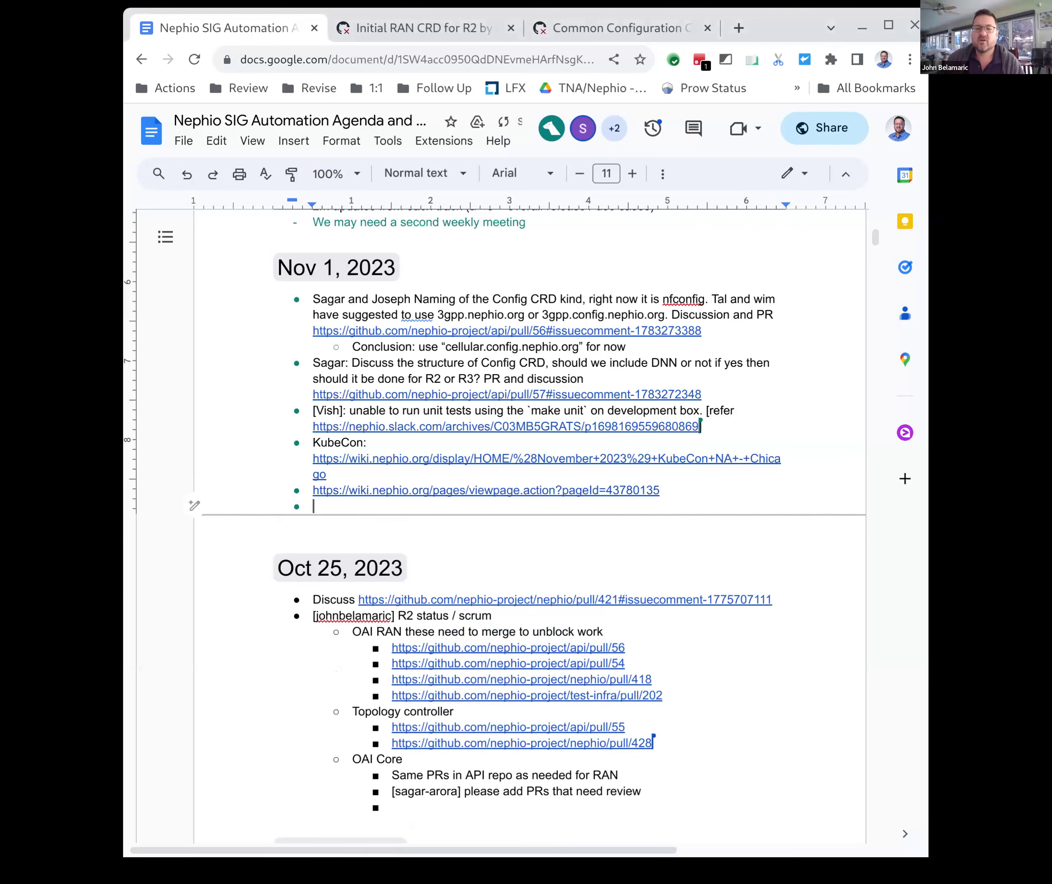
left_click(313, 491)
type("Elections:")
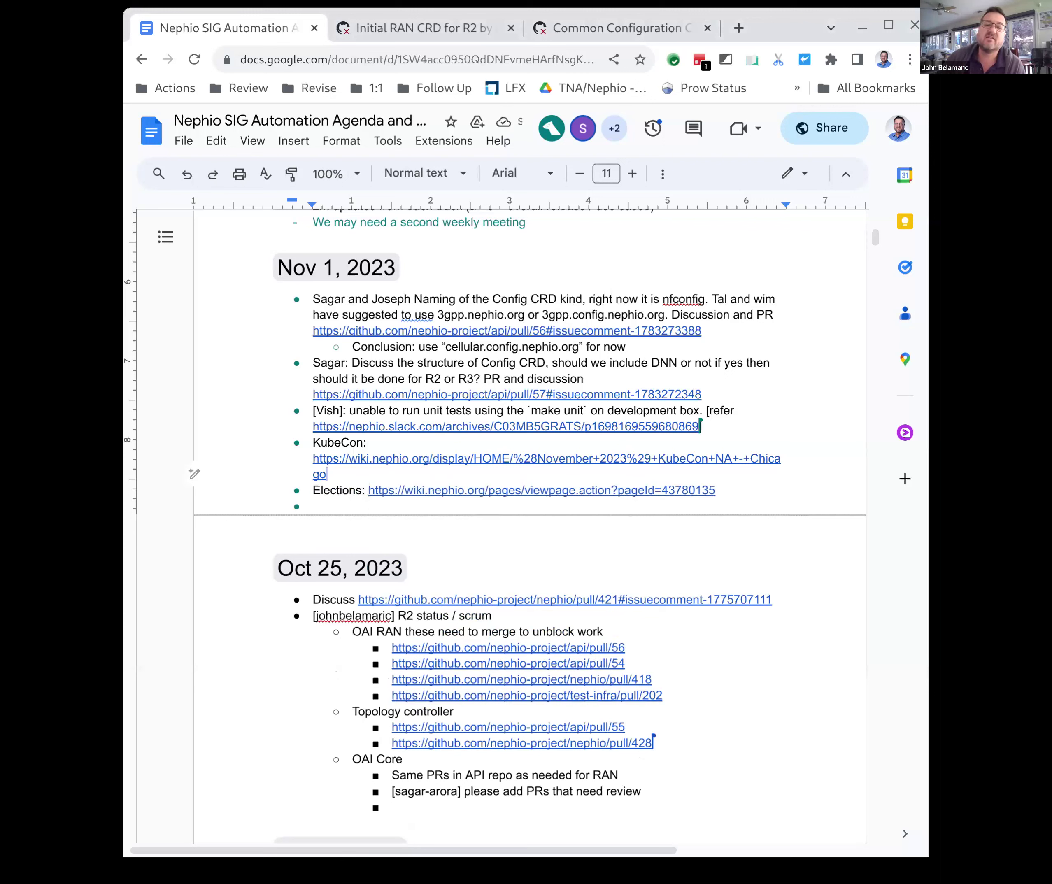
left_click(313, 506)
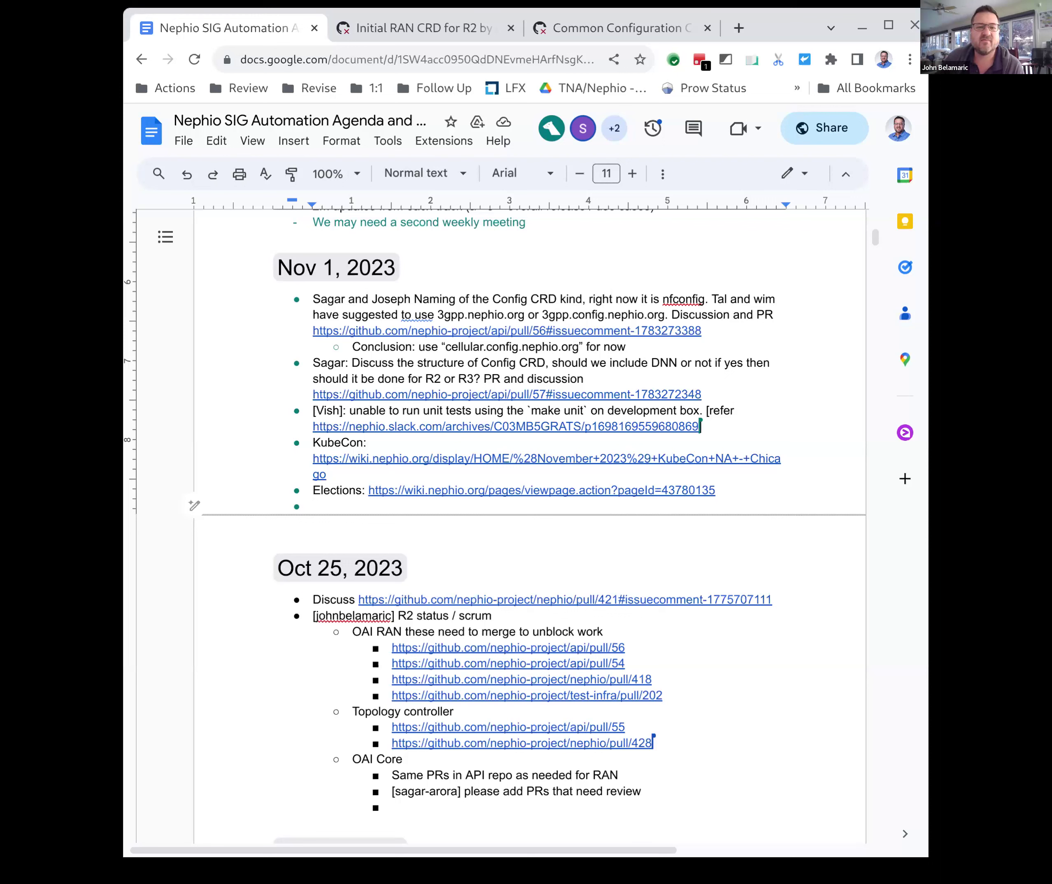
Step: Unfocus the Chrome window and wait while a collaborator adds the Nov 2, 2023 mocking-and-interfaces section
left_click(110, 118)
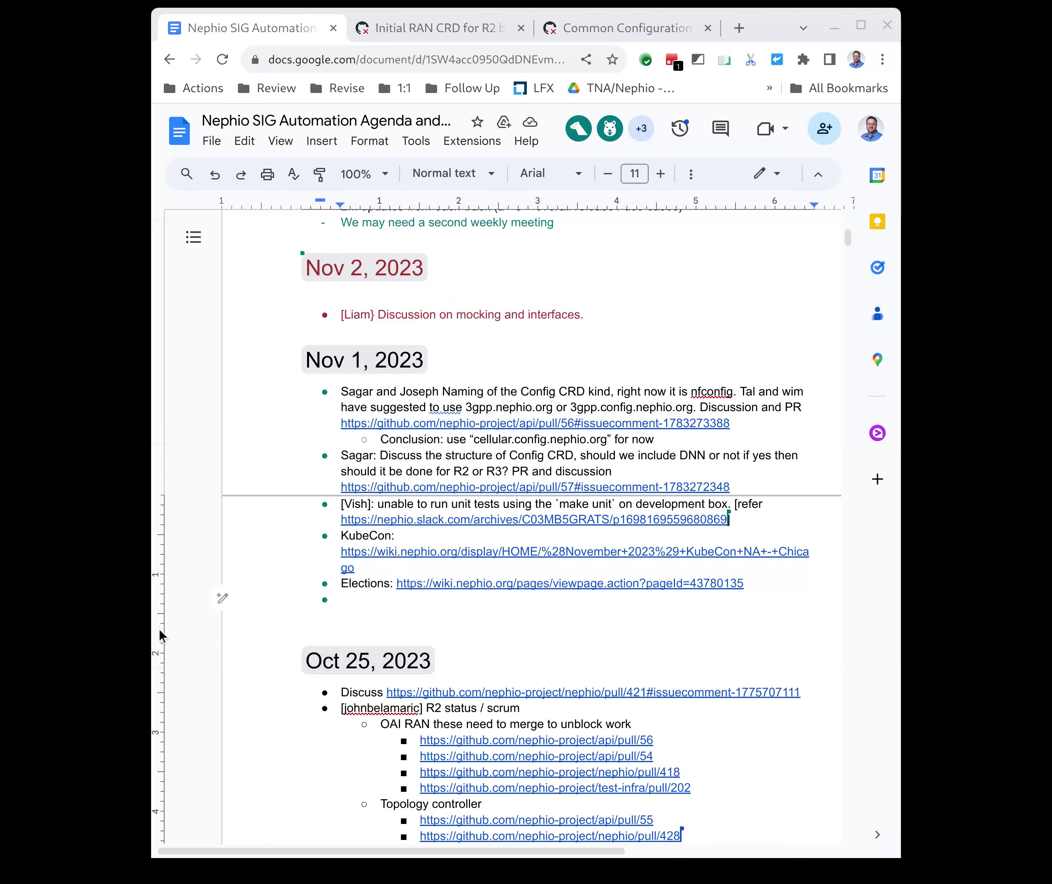
Step: Maximize the Chrome window with Super+Up and scroll up to the top of the agenda
key("super+Up")
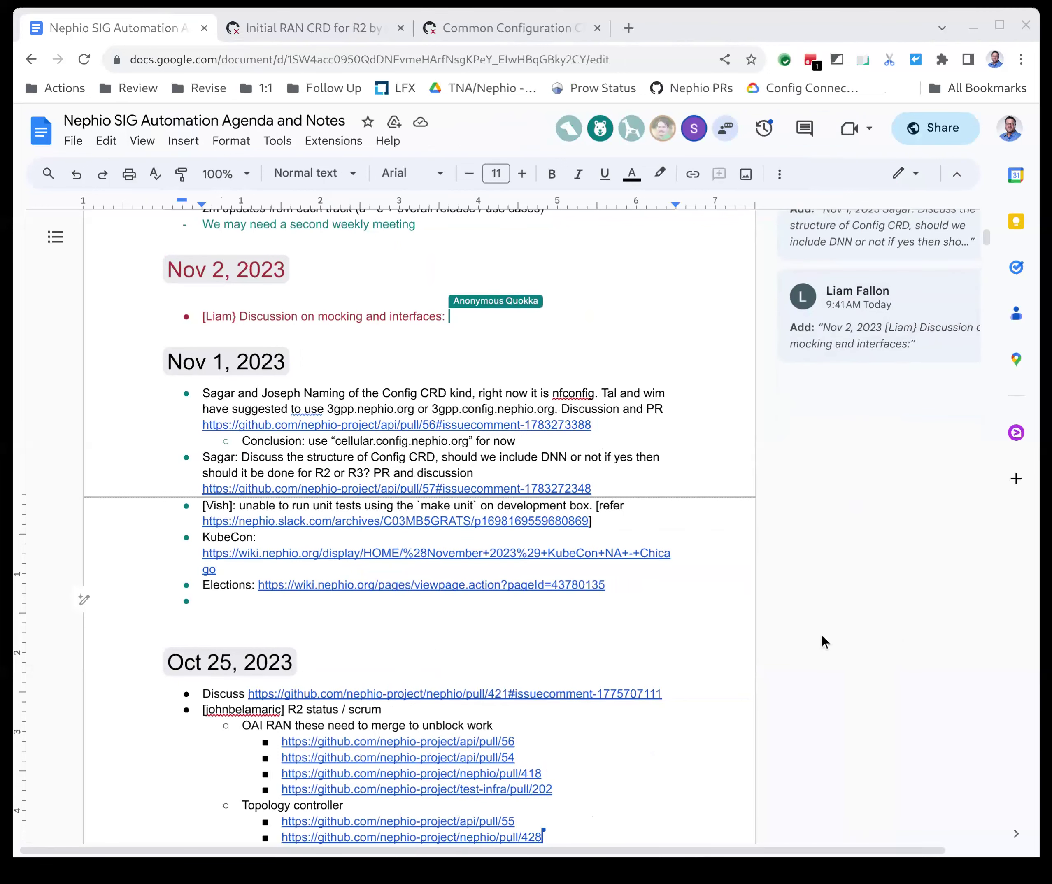
scroll(822, 634, "up", 3)
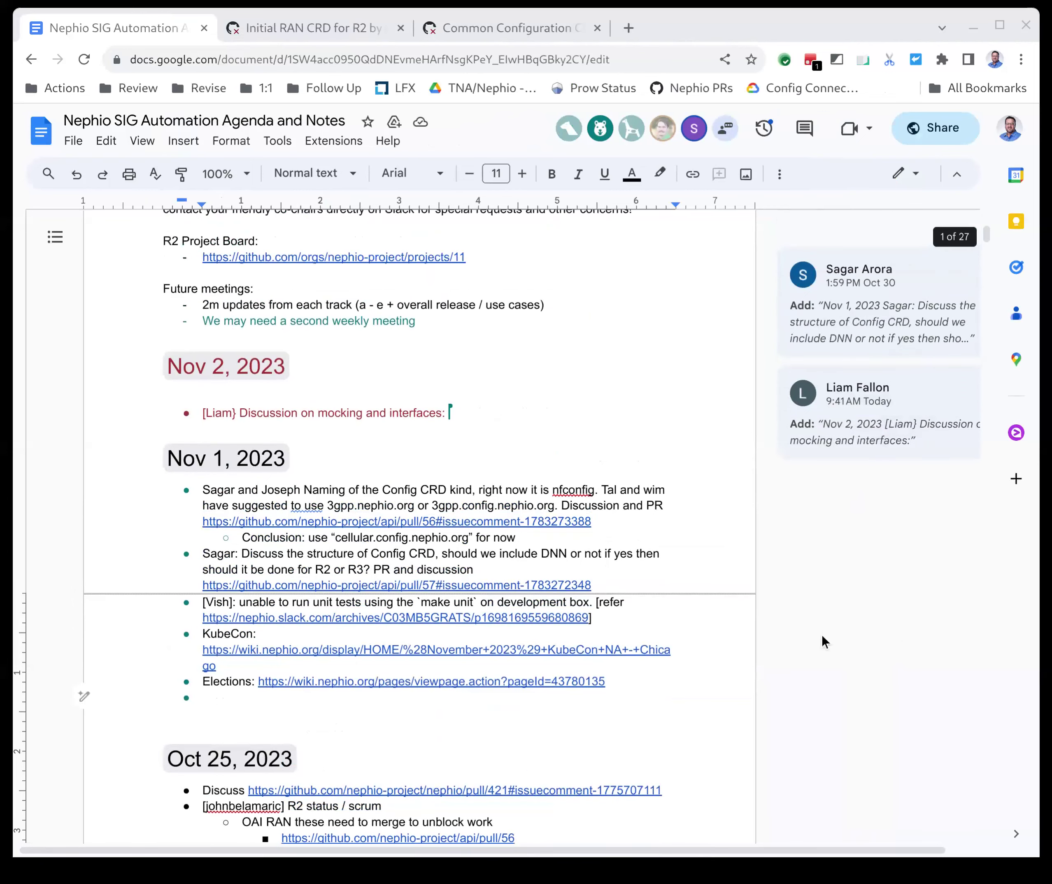
scroll(822, 634, "up", 6)
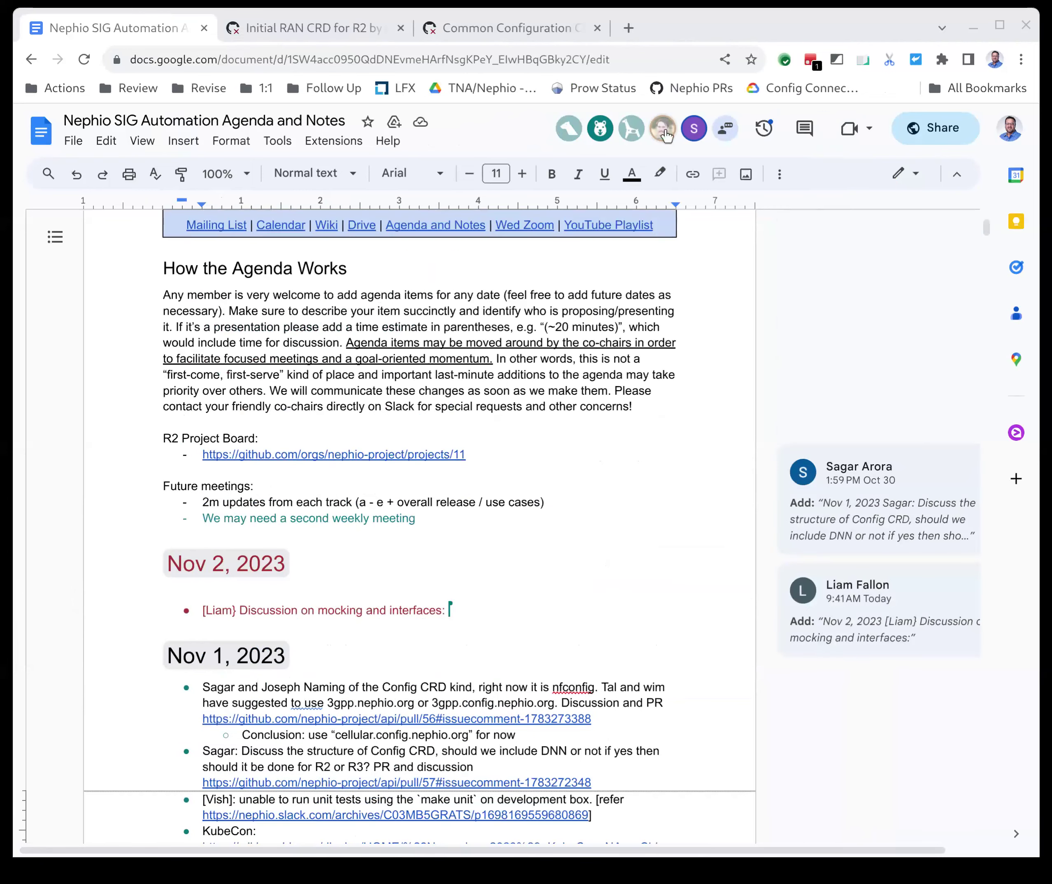
mouse_move(665, 136)
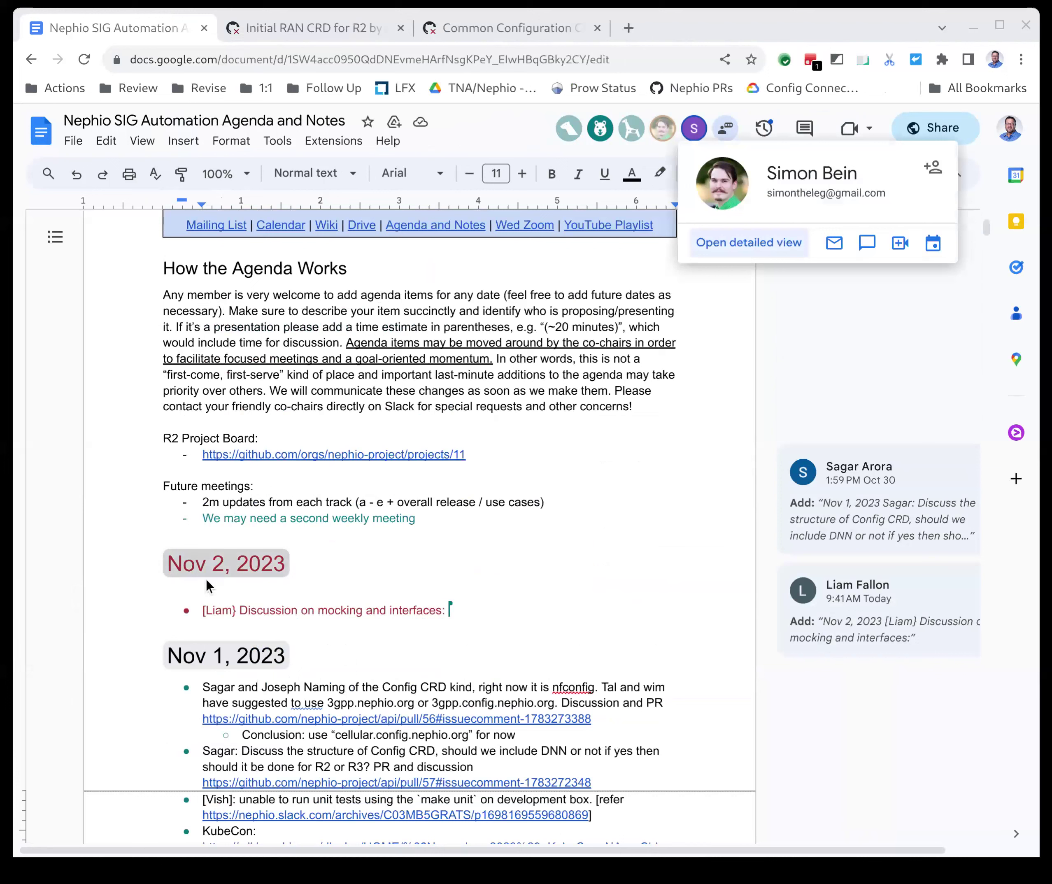